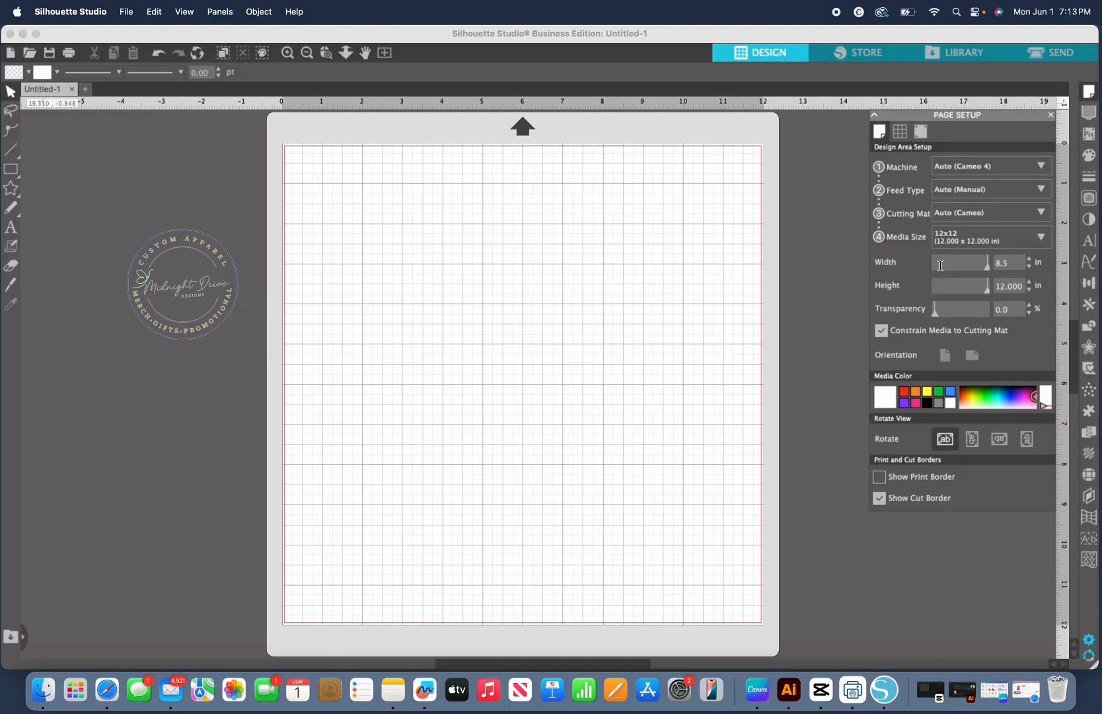
Step: Set the media size to 8.5 in wide by 11 in high and turn on the registration marks
key("Return")
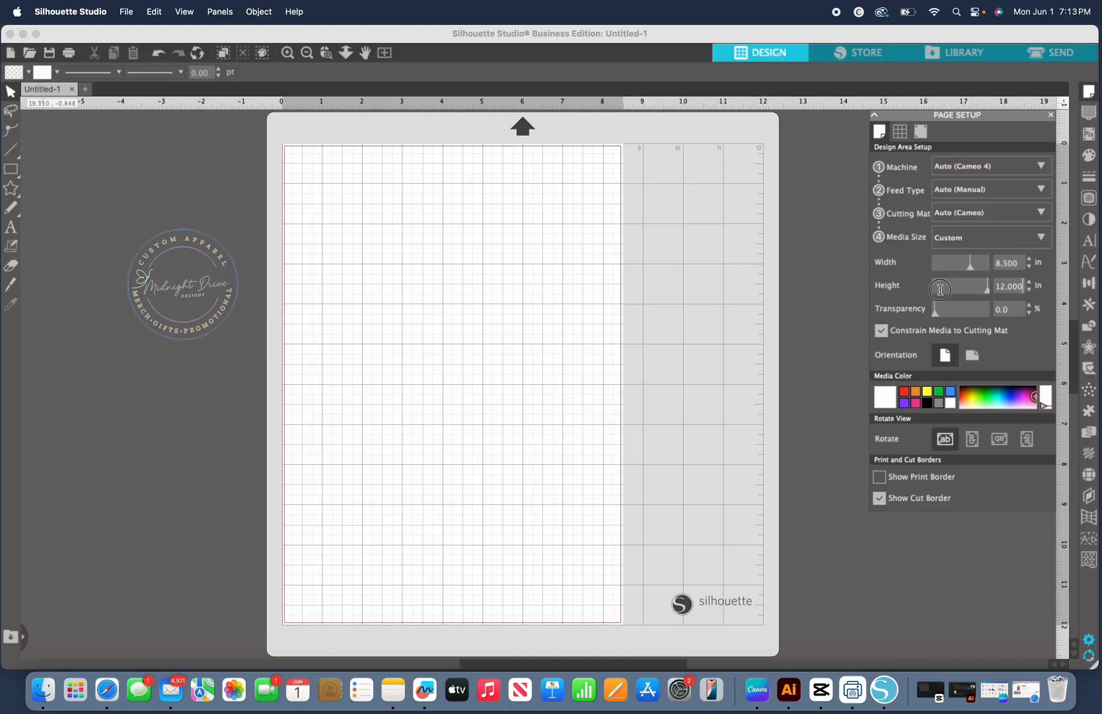
double_click(1009, 285)
type("11")
key("Return")
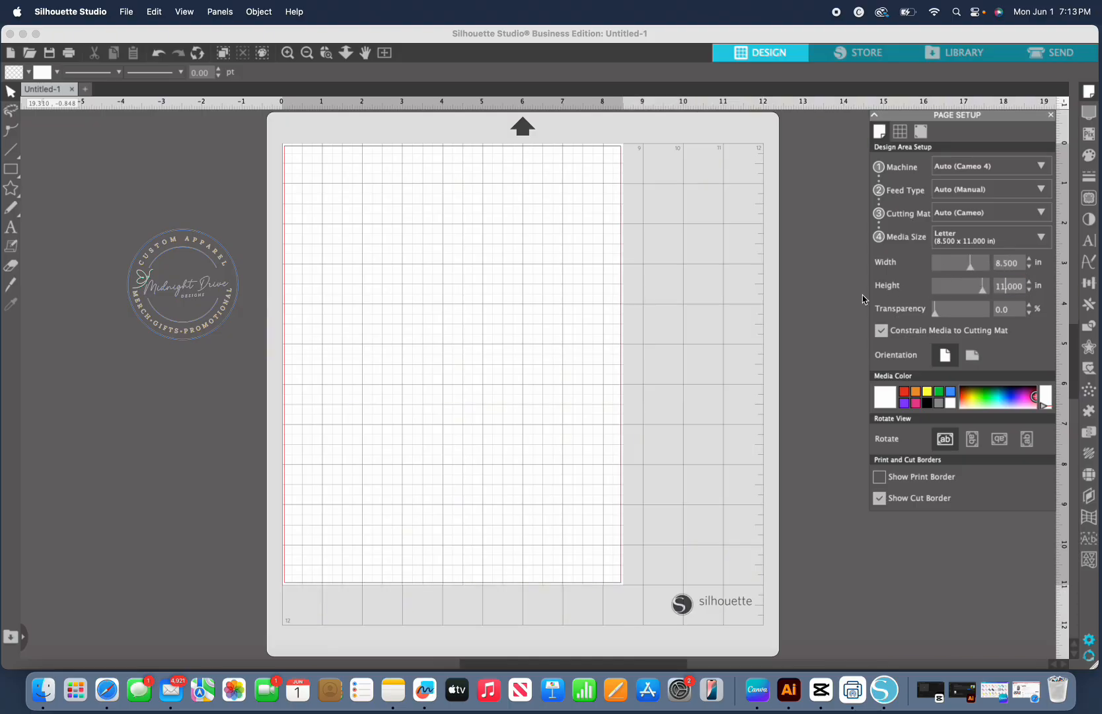
left_click(839, 251)
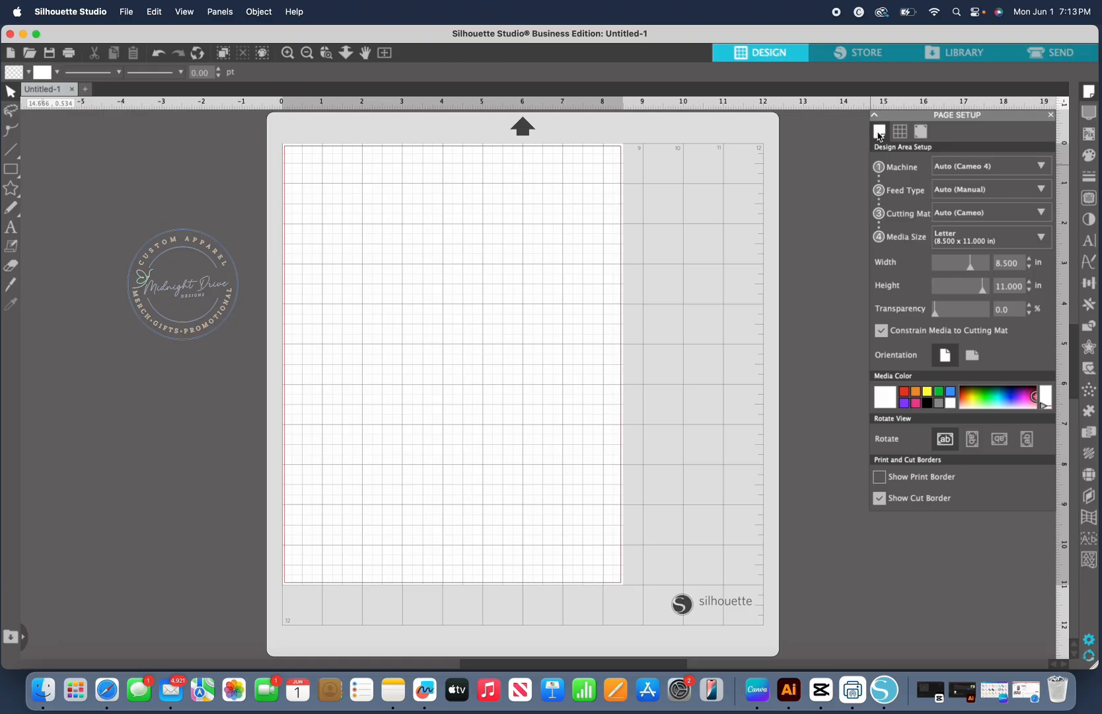
left_click(922, 132)
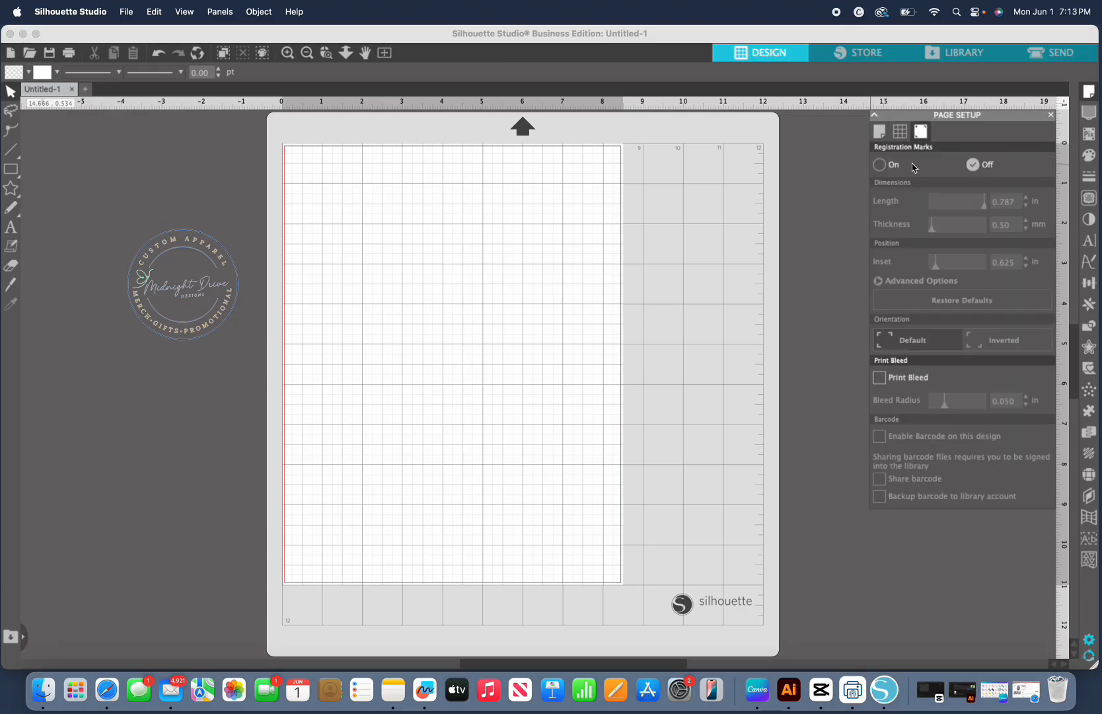
left_click(880, 166)
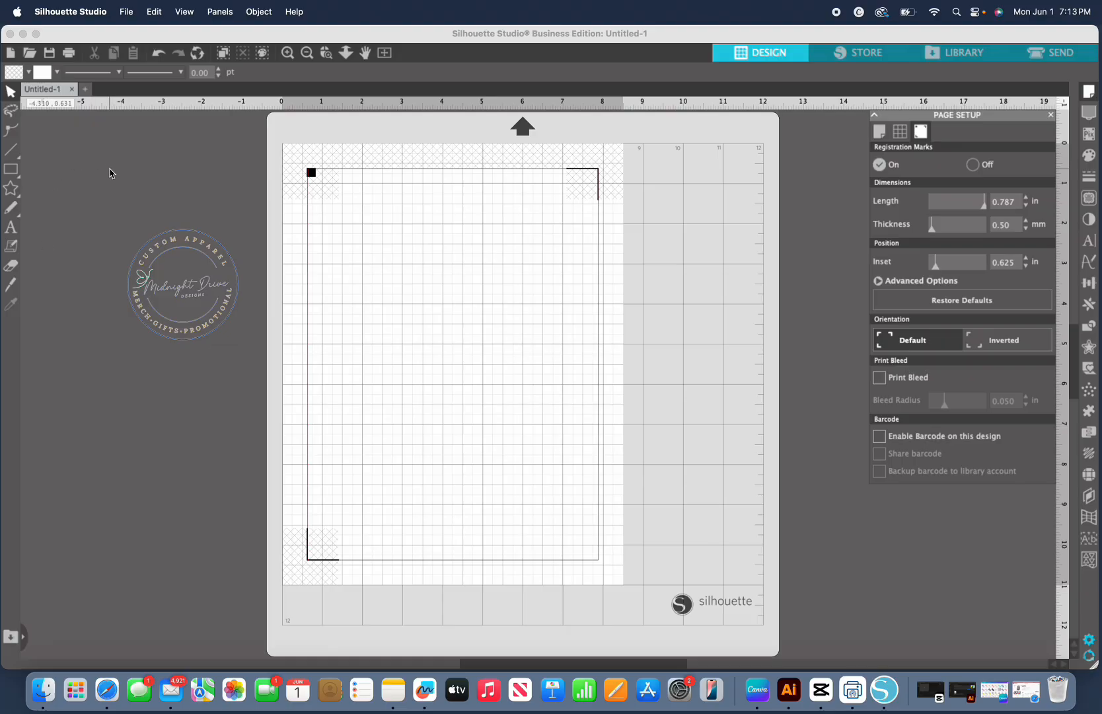
left_click(127, 12)
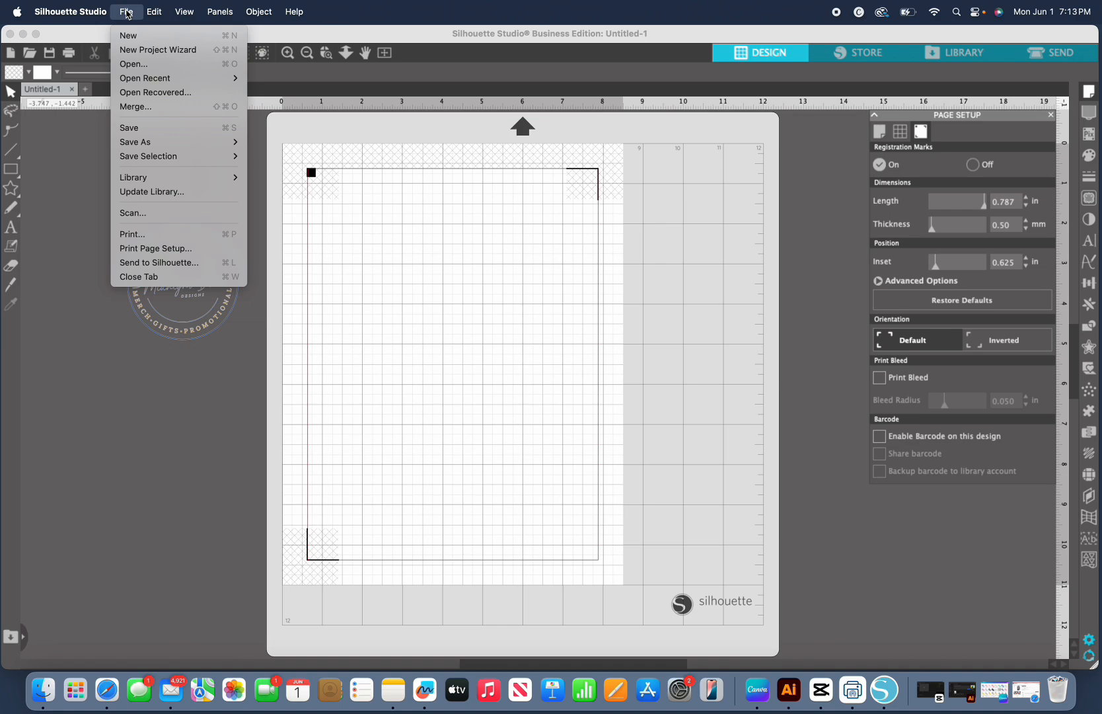
left_click(132, 108)
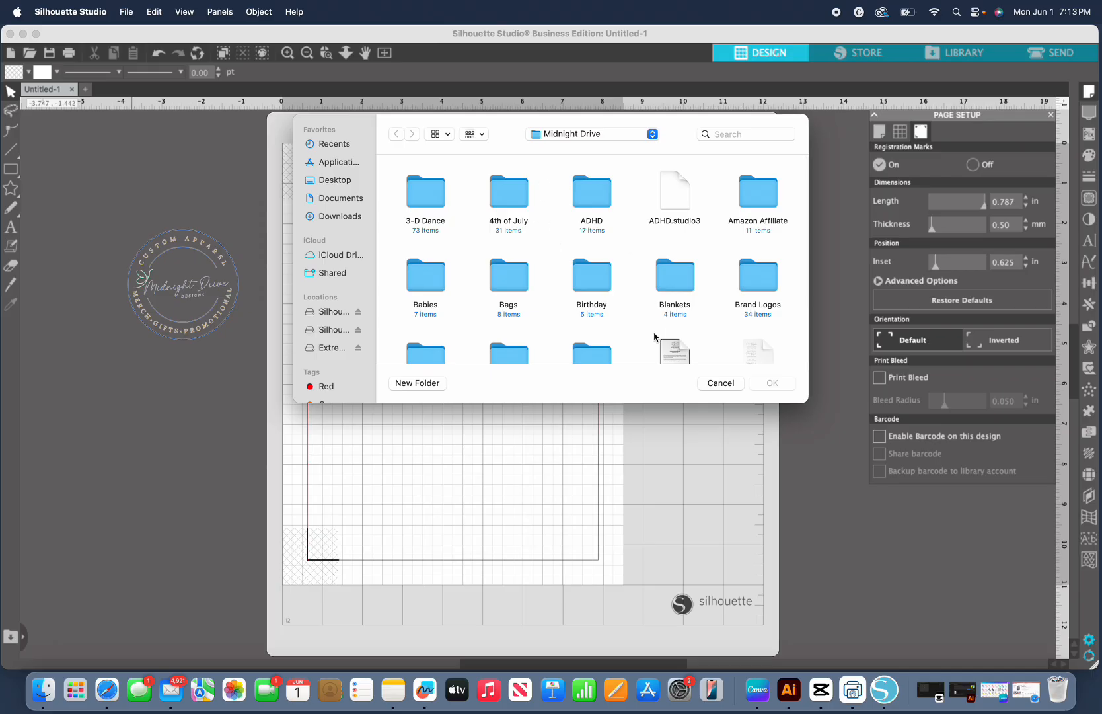
left_click(721, 383)
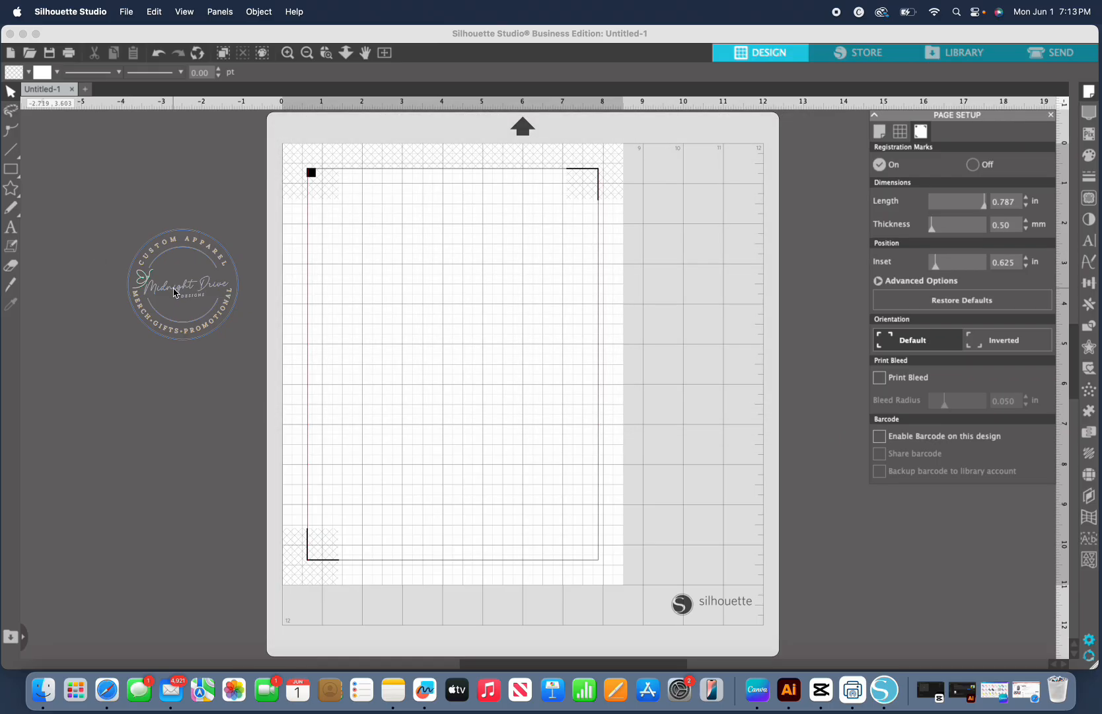
Step: Move the round logo onto the page near the square registration mark and set its width and height to 2.25 in
left_click_drag(176, 293, 369, 271)
left_click(369, 271)
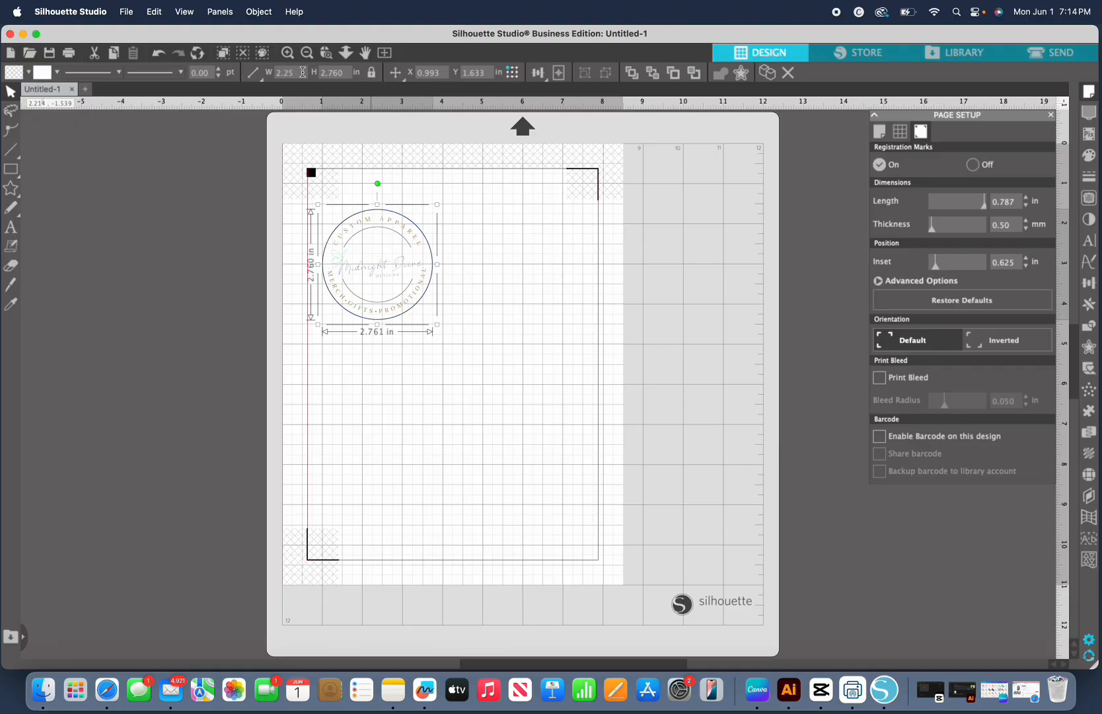
key("Return")
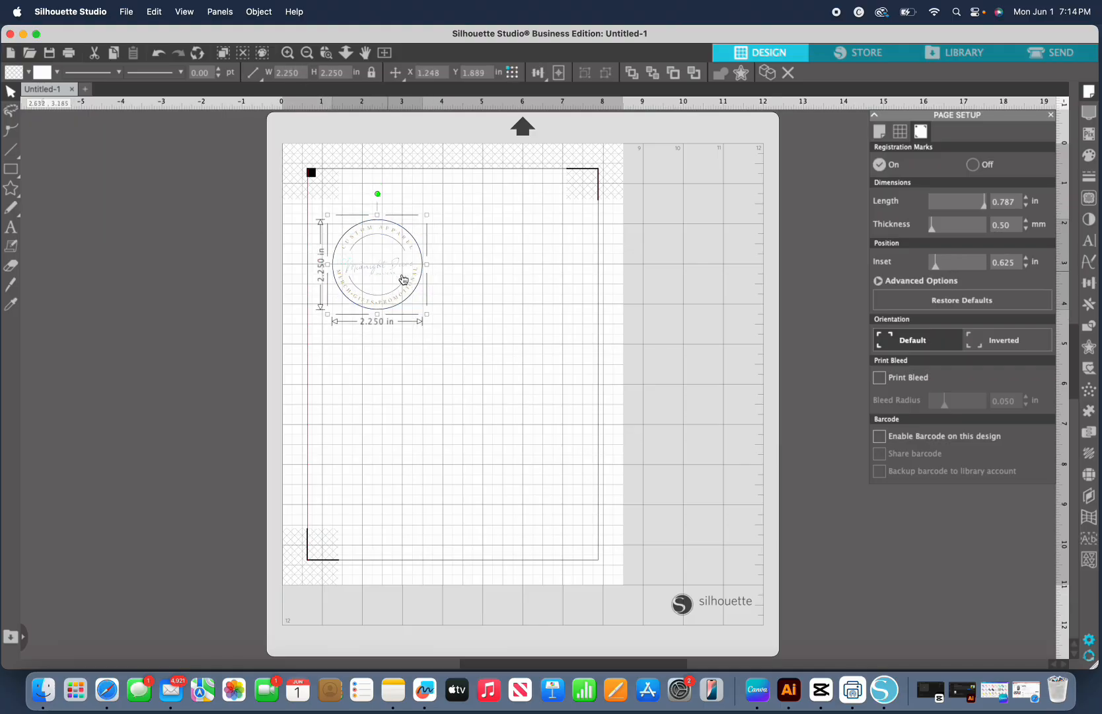
left_click_drag(386, 263, 378, 263)
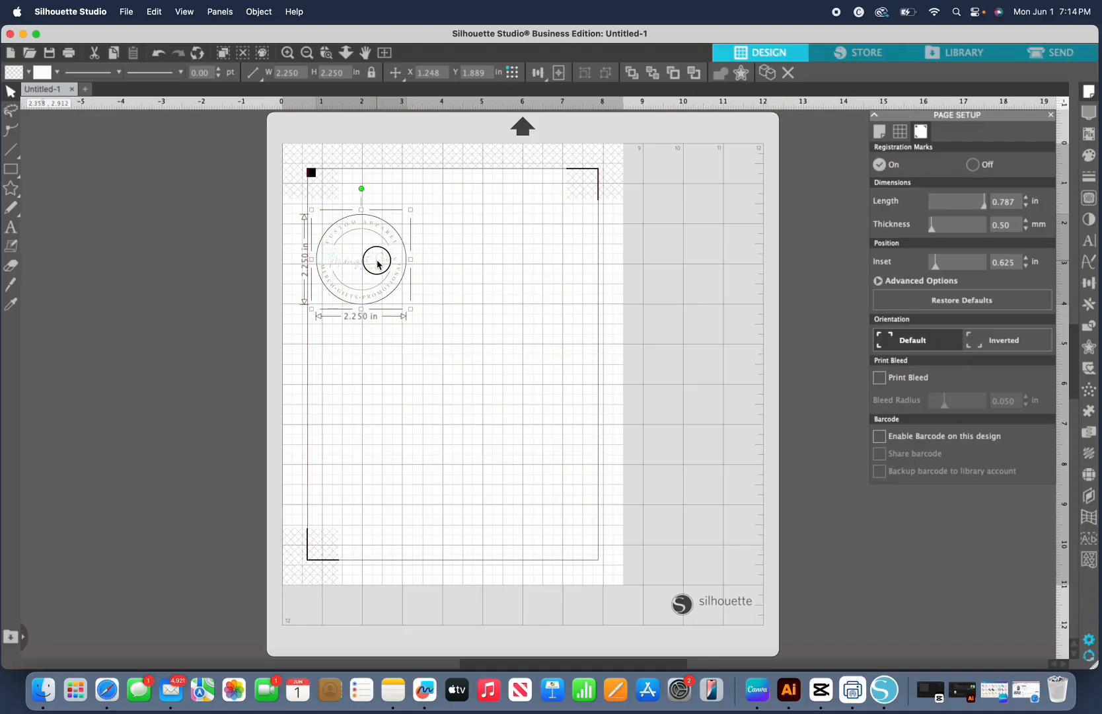
Step: Apply a 0.050 in offset with rounded corners around the logo
left_click(288, 53)
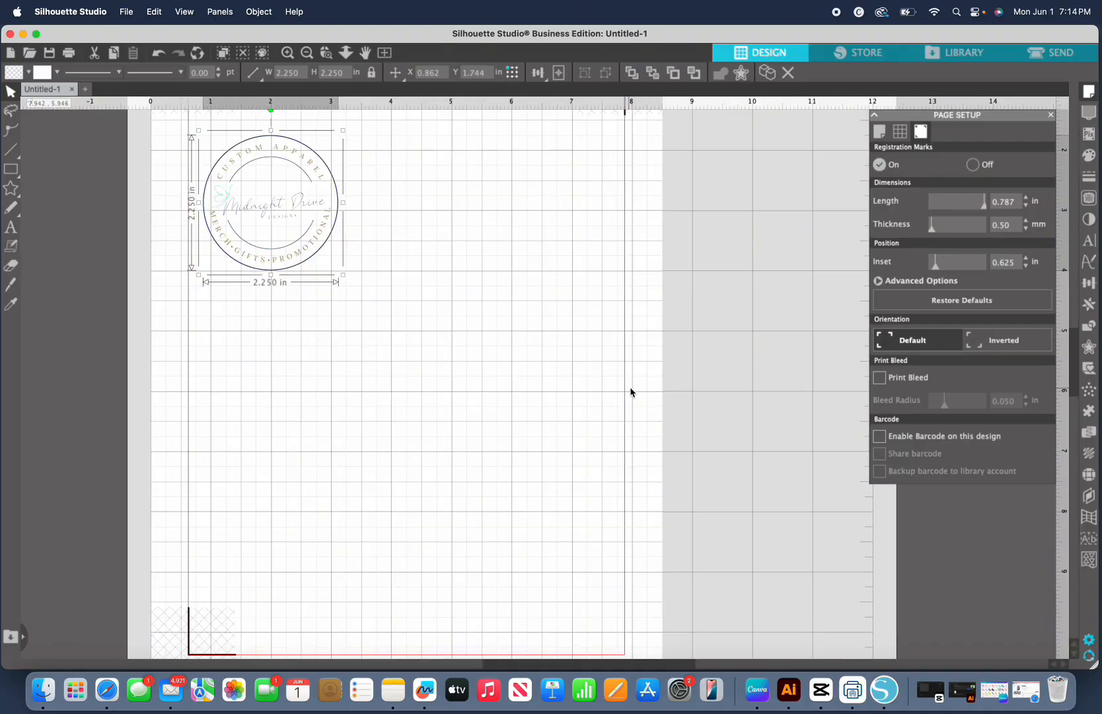
scroll(631, 392, "up", 2)
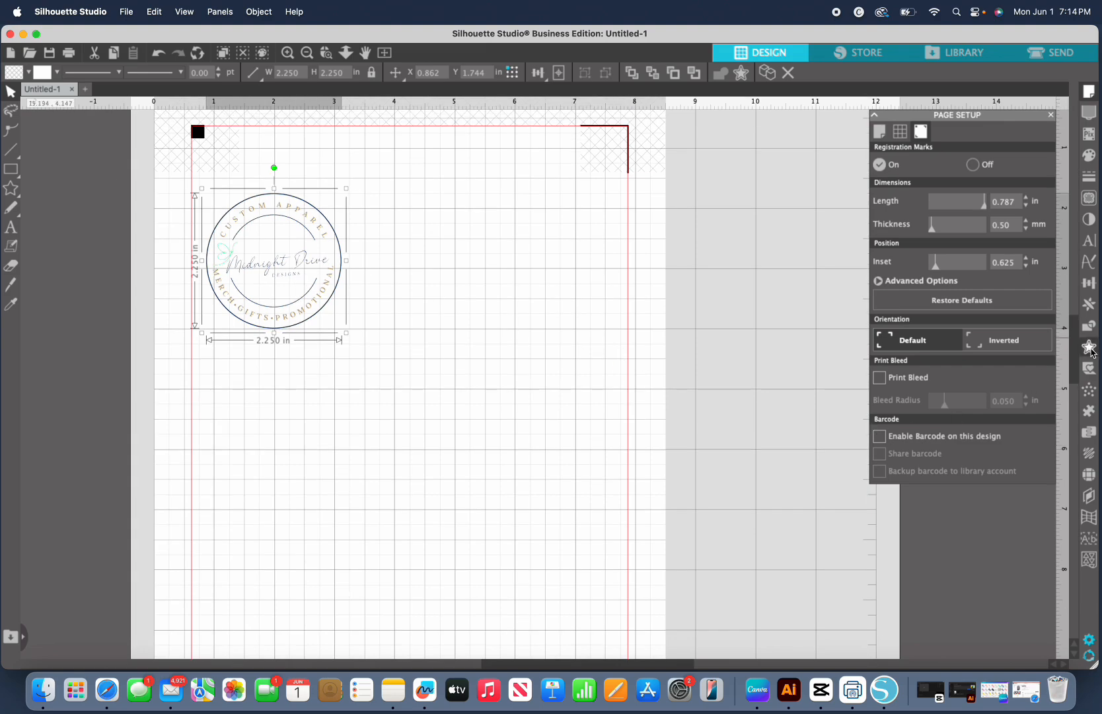
left_click(1089, 349)
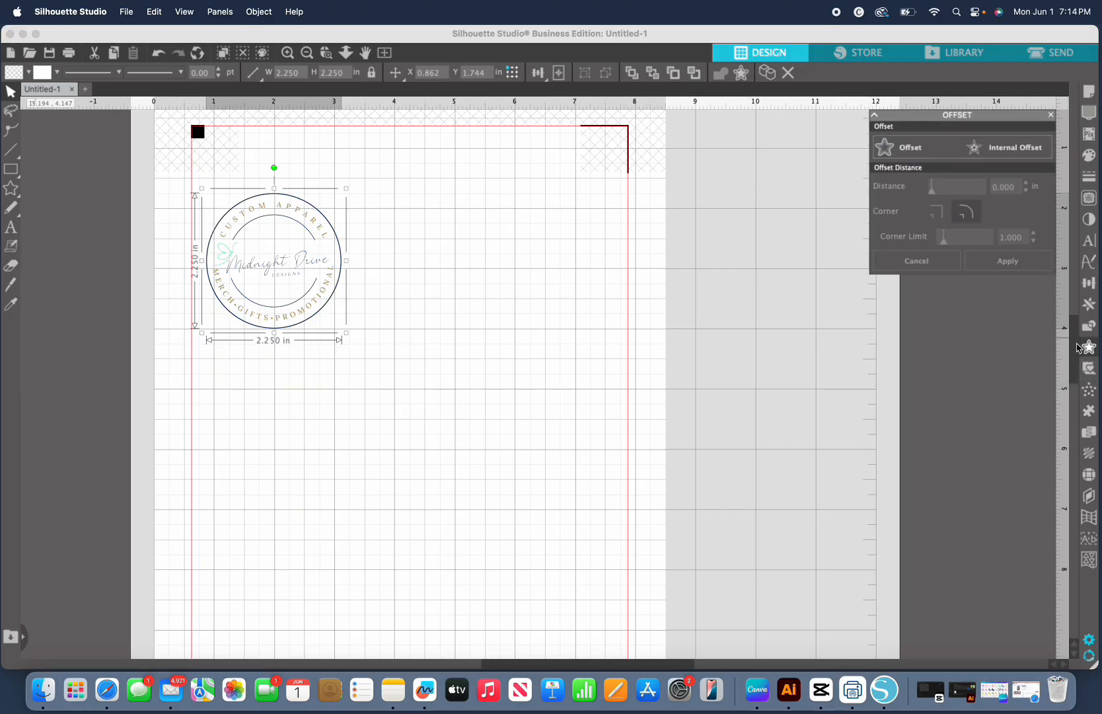
left_click(914, 151)
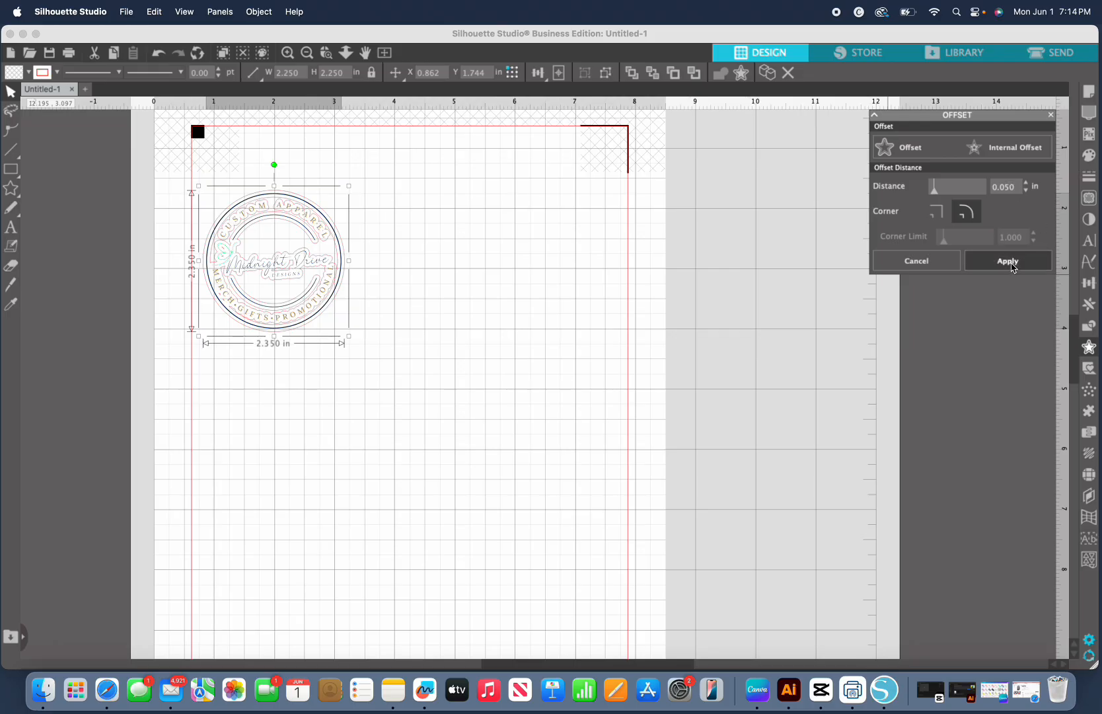
left_click(1011, 263)
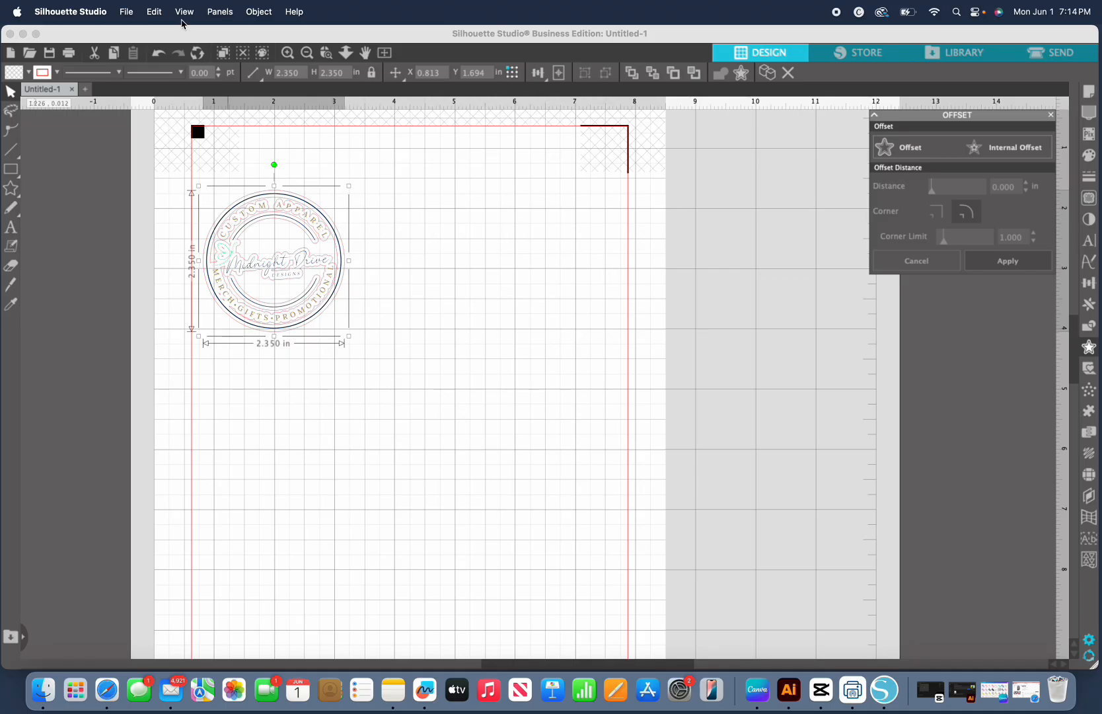
Step: Release the compound path of the offset outlines and clear the selection
left_click(270, 12)
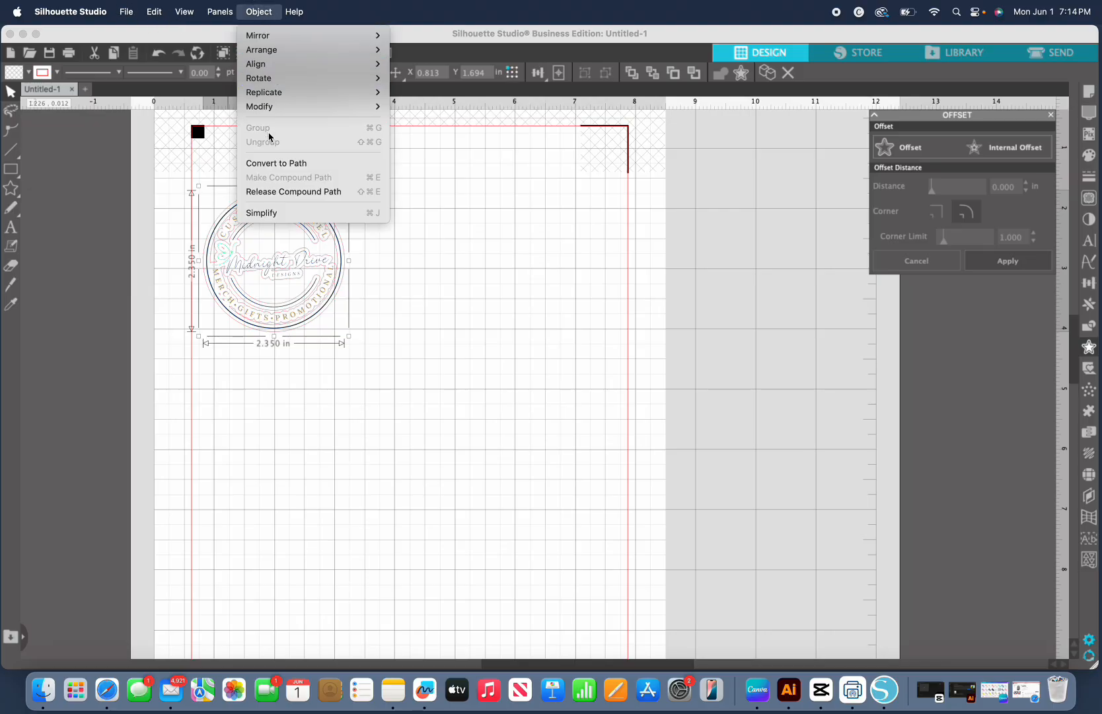
left_click(279, 192)
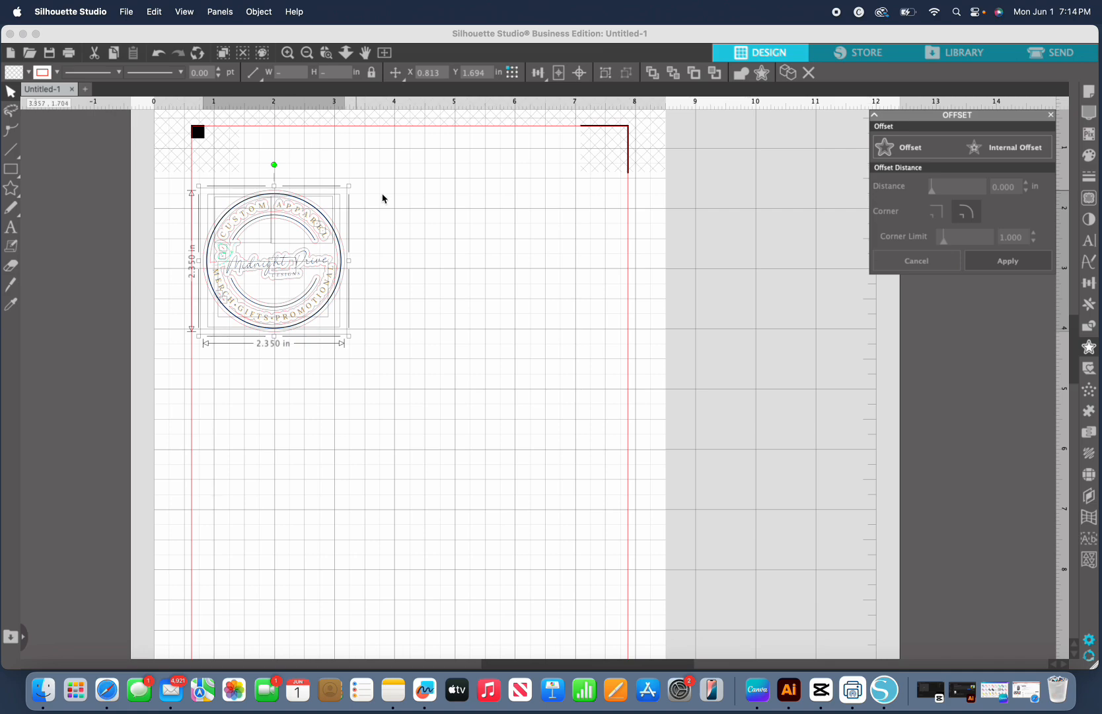
left_click(473, 212)
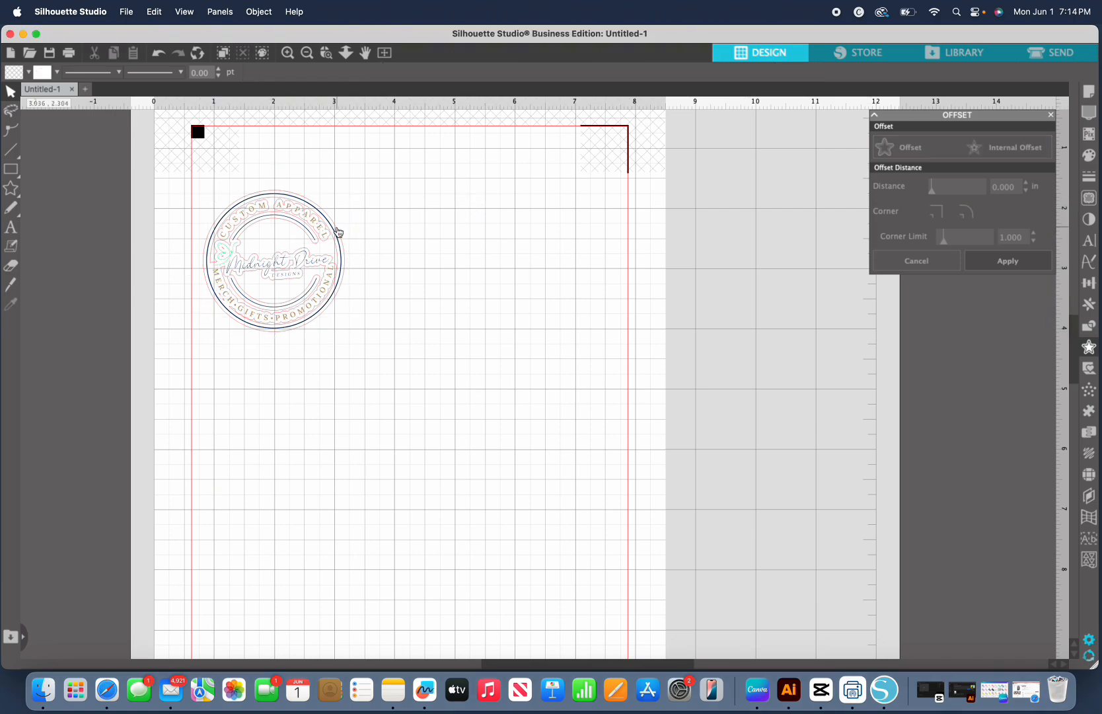
Step: Move the logo and the outer offset circle aside and delete the remaining inner offset outlines
left_click_drag(338, 231, 495, 276)
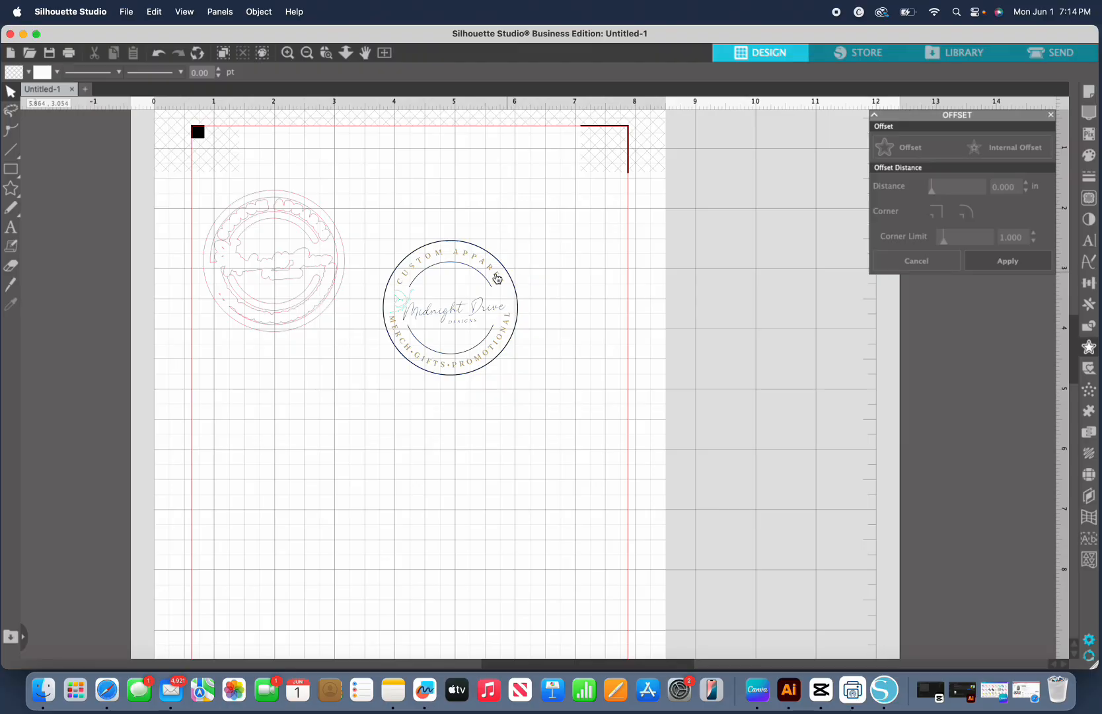
left_click_drag(335, 226, 546, 195)
left_click(472, 204)
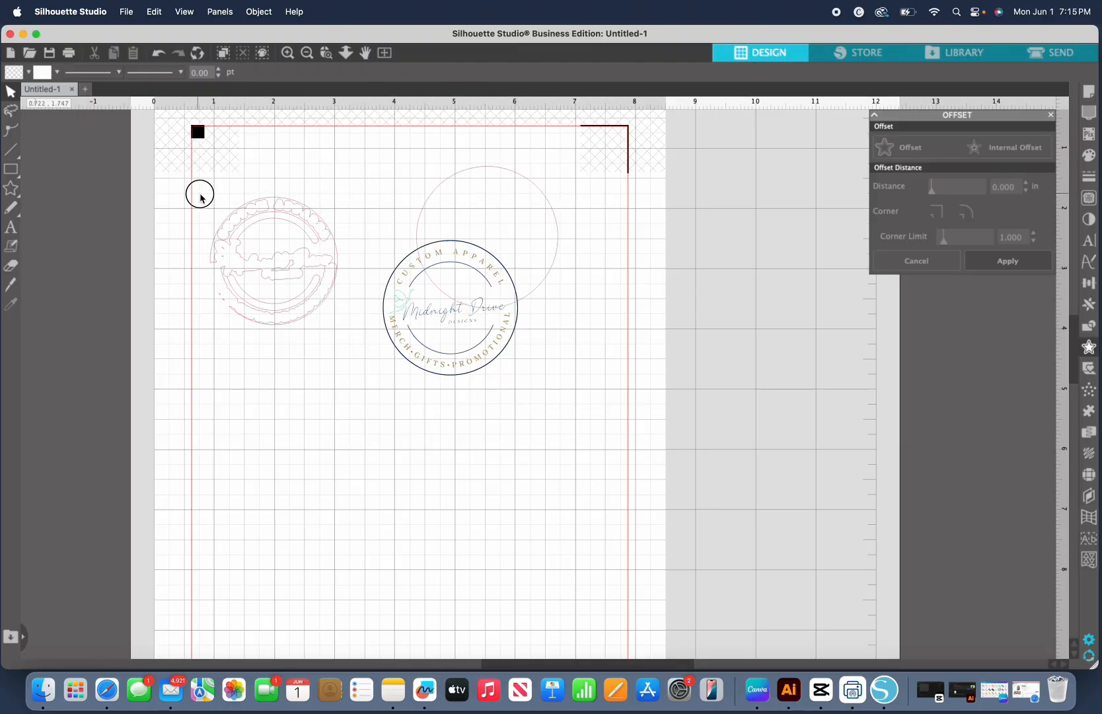
left_click_drag(200, 191, 364, 347)
key("Delete")
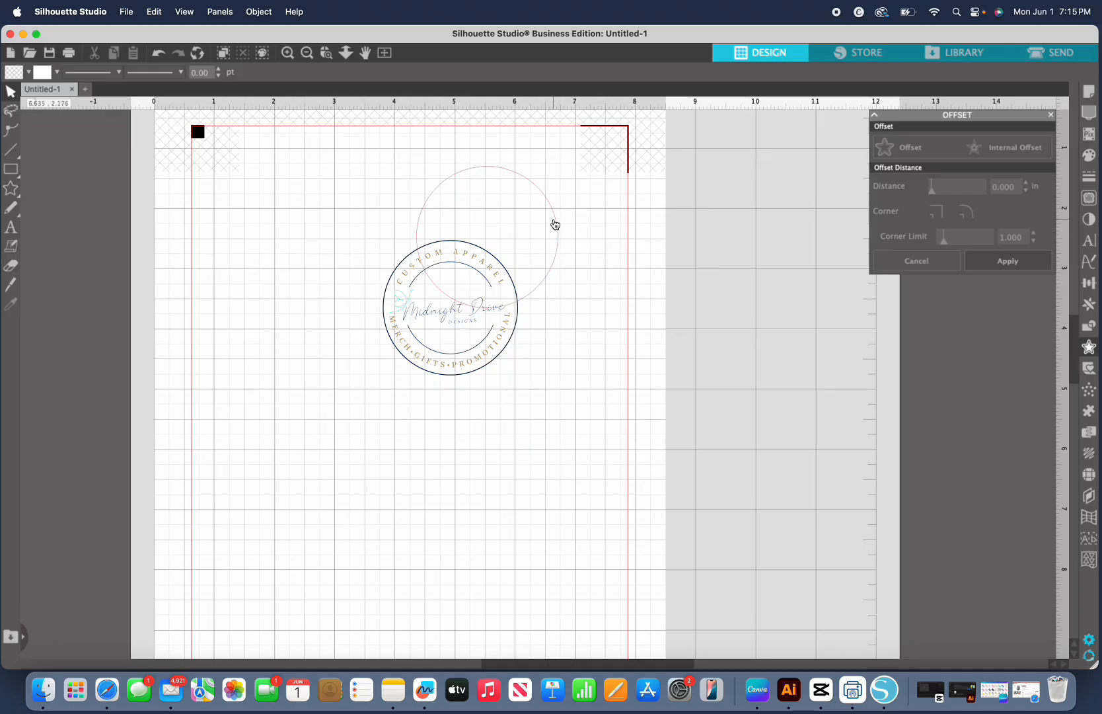
Step: Center the outer offset circle and the logo on the page so that they are concentric
left_click(557, 223)
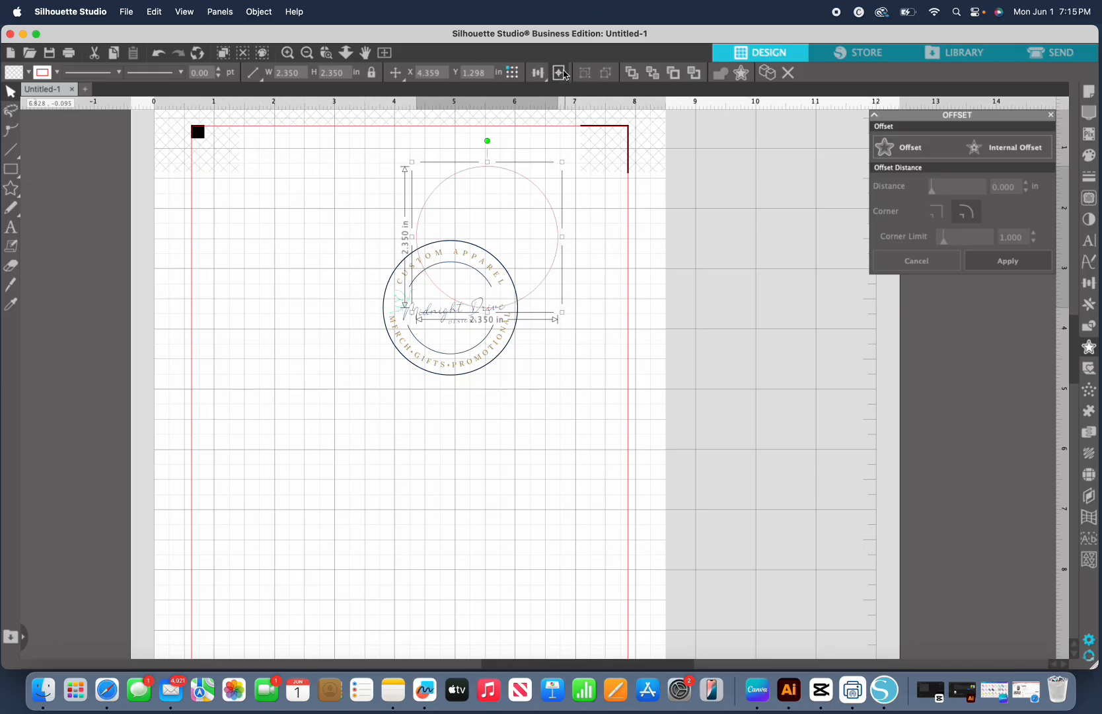
left_click(558, 75)
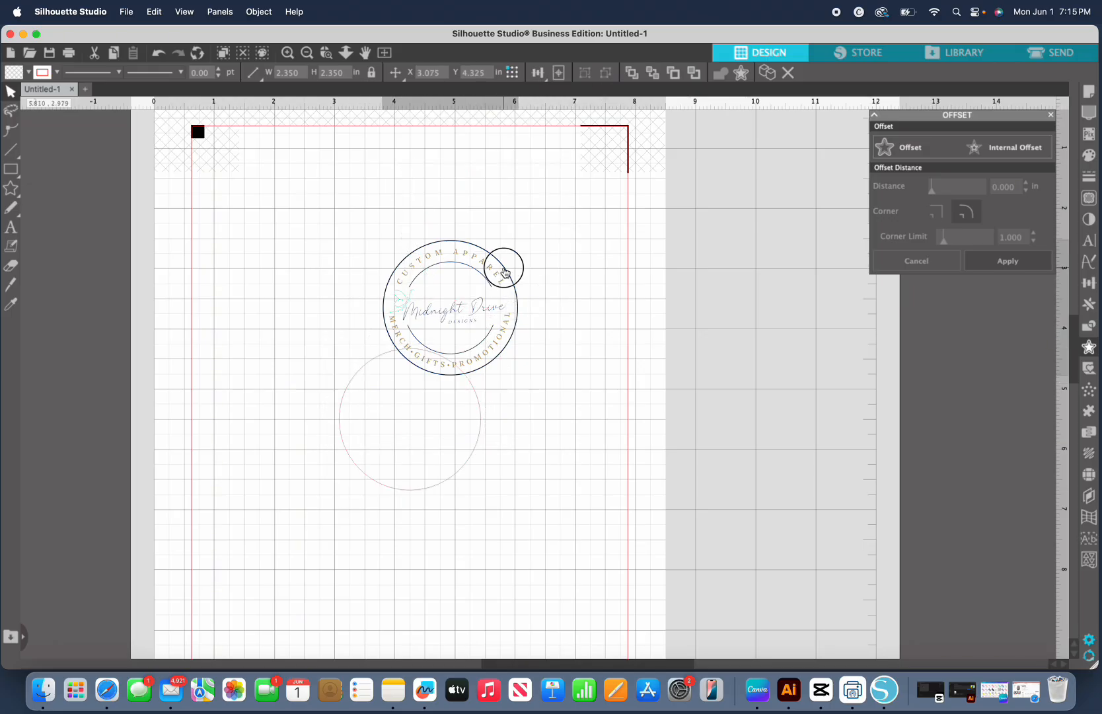
left_click(505, 270)
left_click(560, 75)
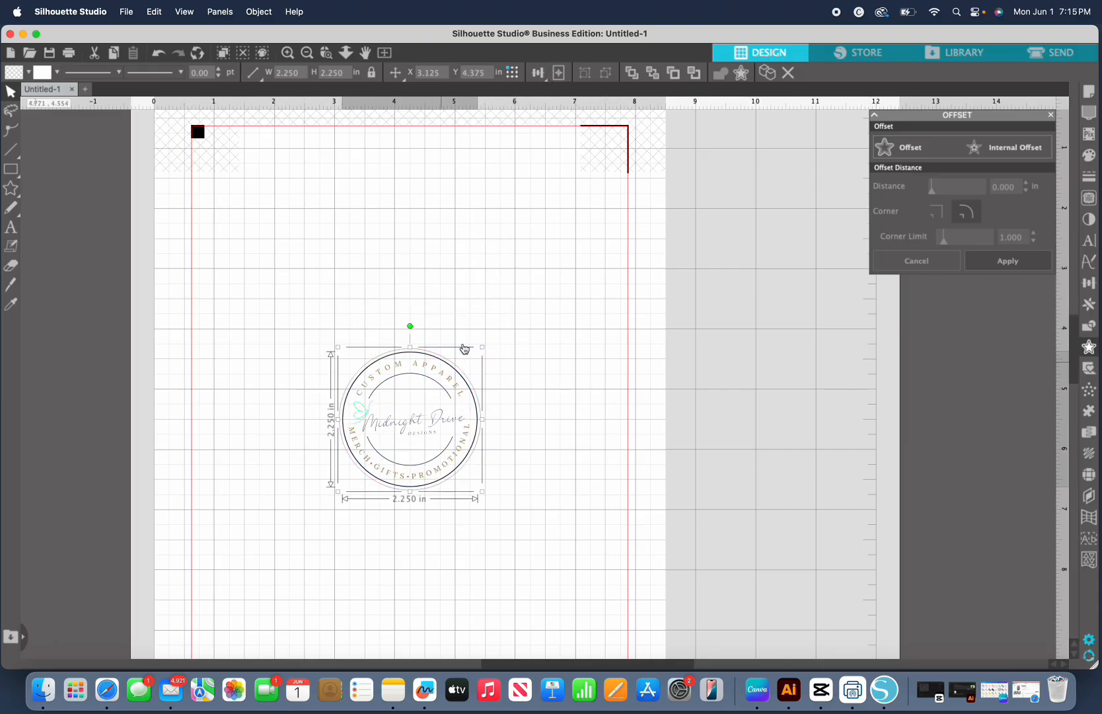
left_click(531, 278)
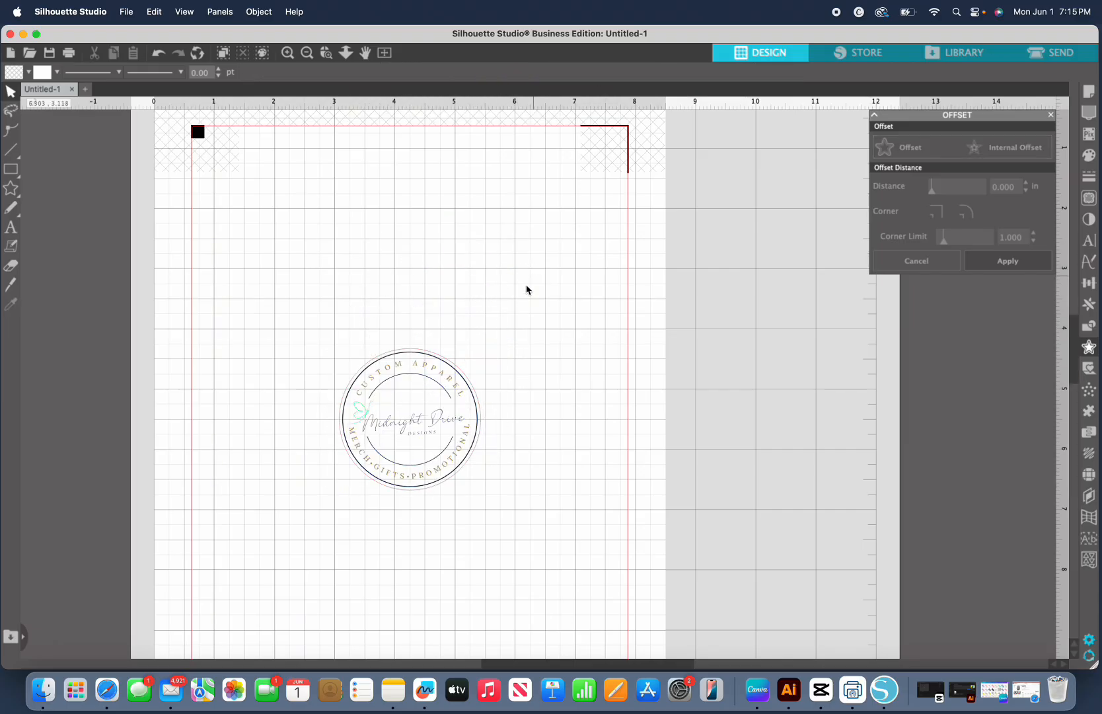
Step: Set the line color of the outer offset circle to white (FFFFFF)
left_click(370, 366)
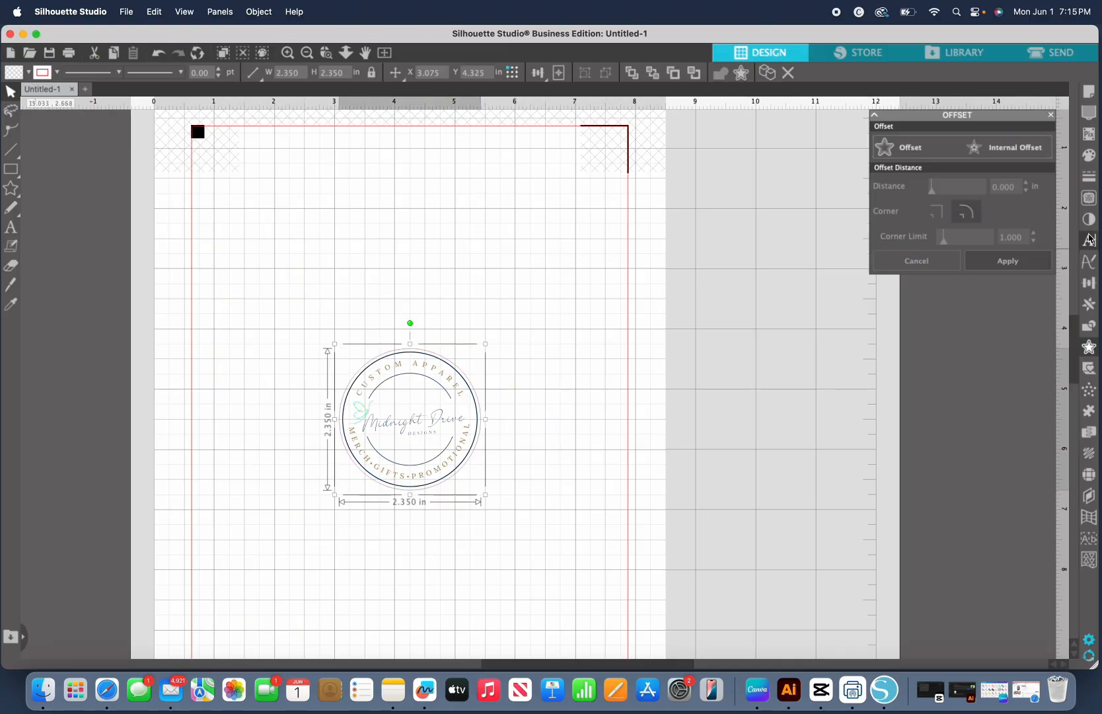
left_click(1092, 183)
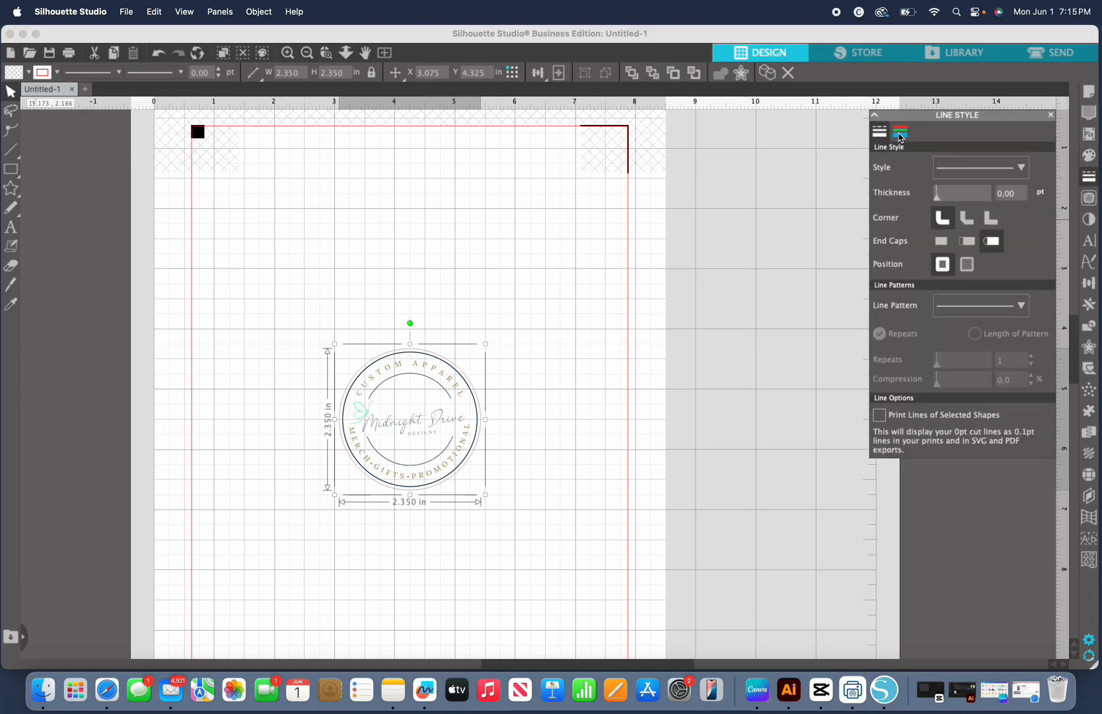
left_click(900, 134)
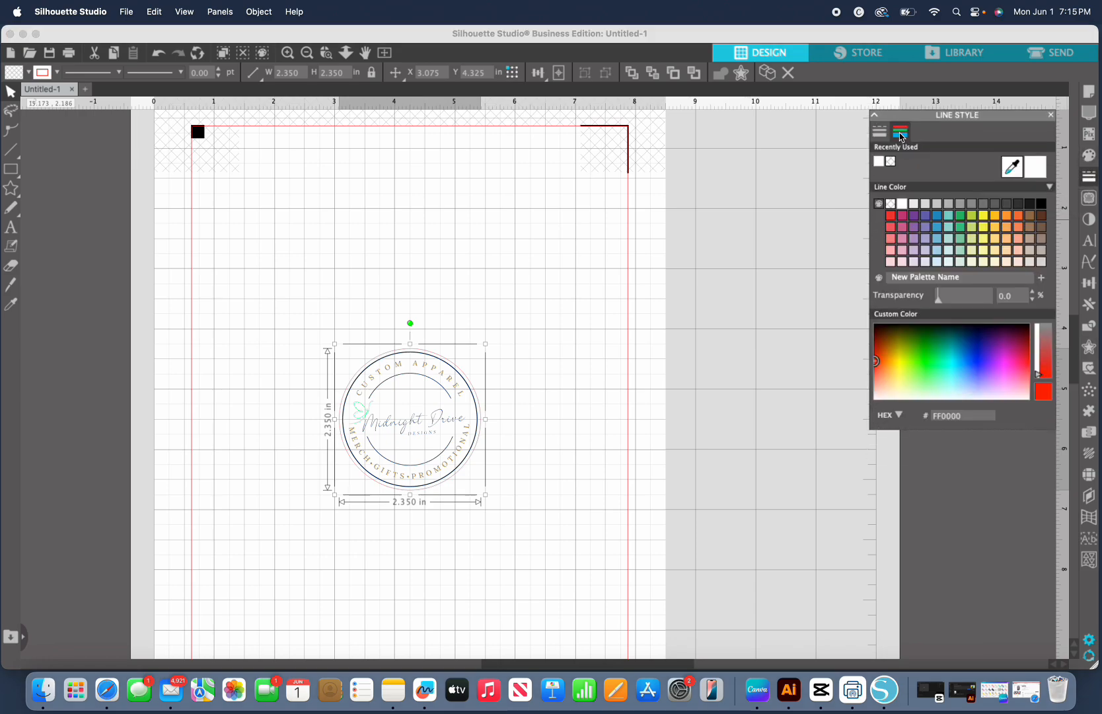
left_click(903, 204)
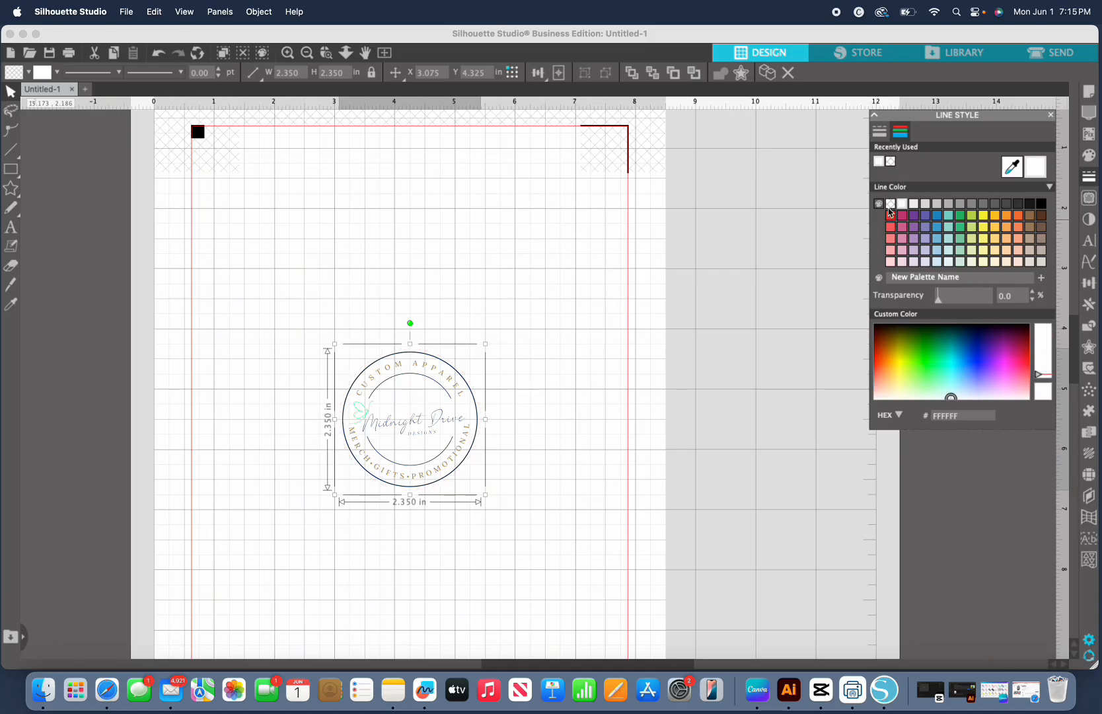
left_click(447, 260)
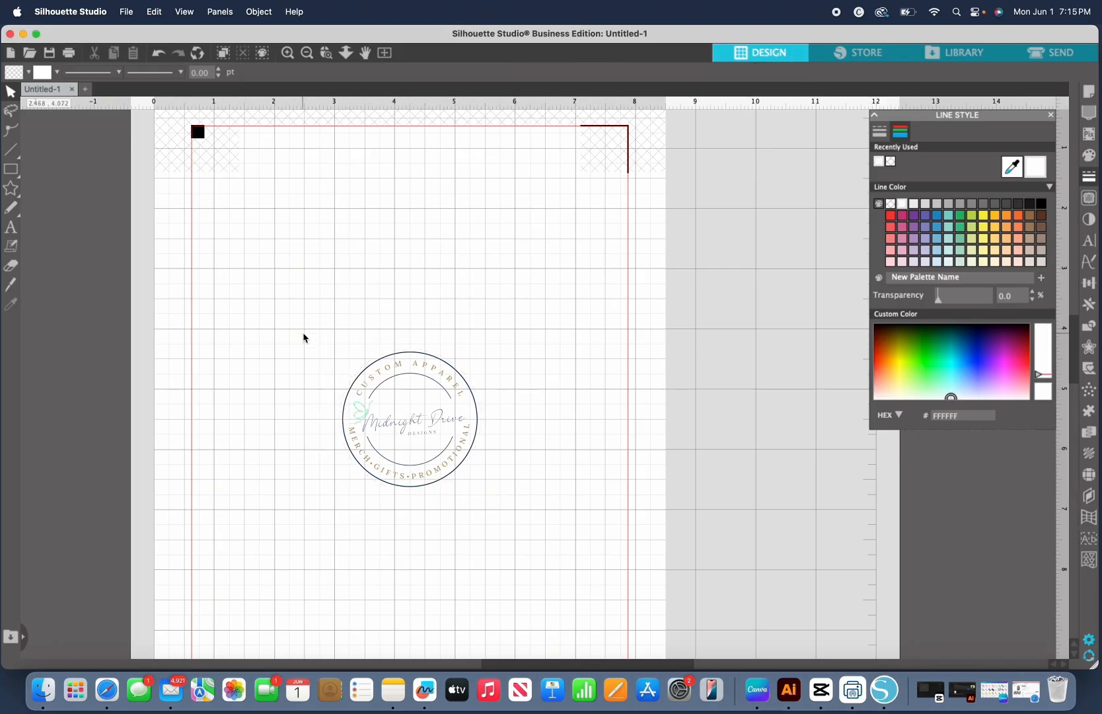
Step: Group the logo with its offset circle and move the group to the page's upper-left area inside the cut border
left_click_drag(303, 338, 505, 512)
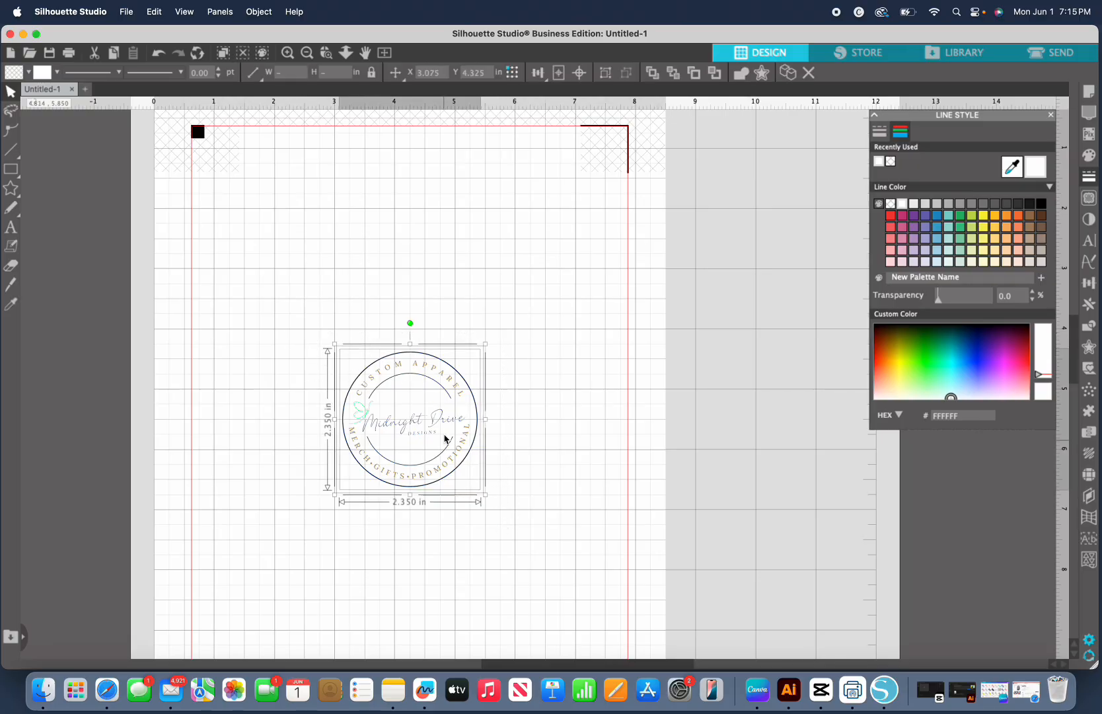
left_click(266, 15)
left_click(264, 132)
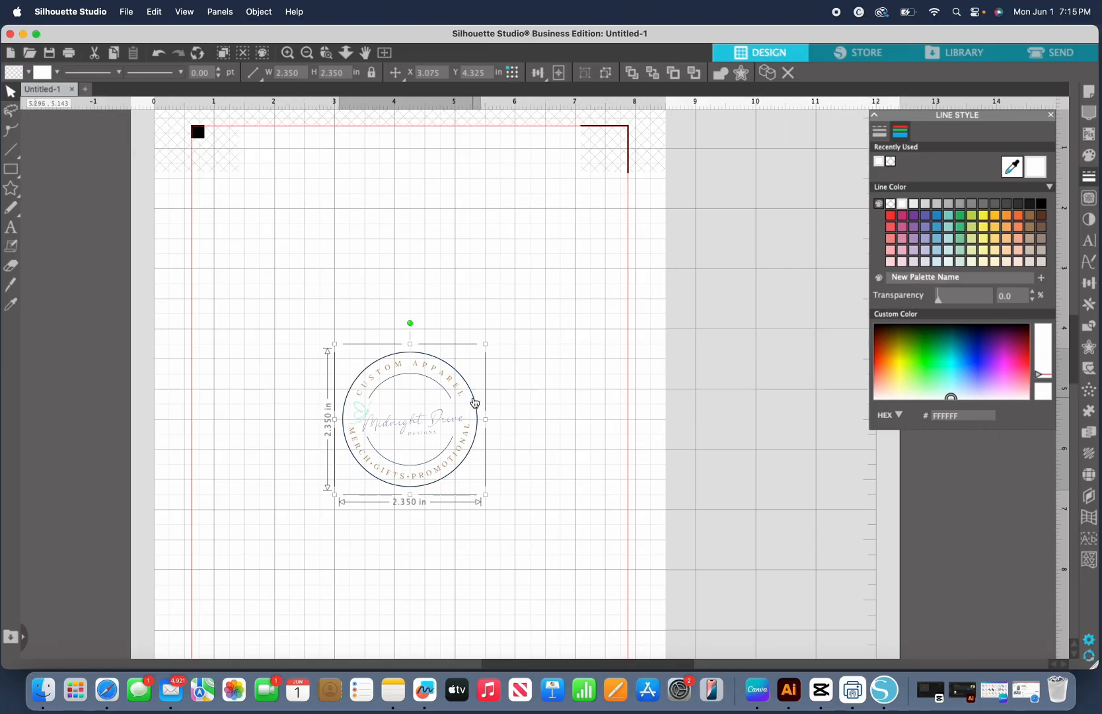
left_click_drag(474, 402, 336, 244)
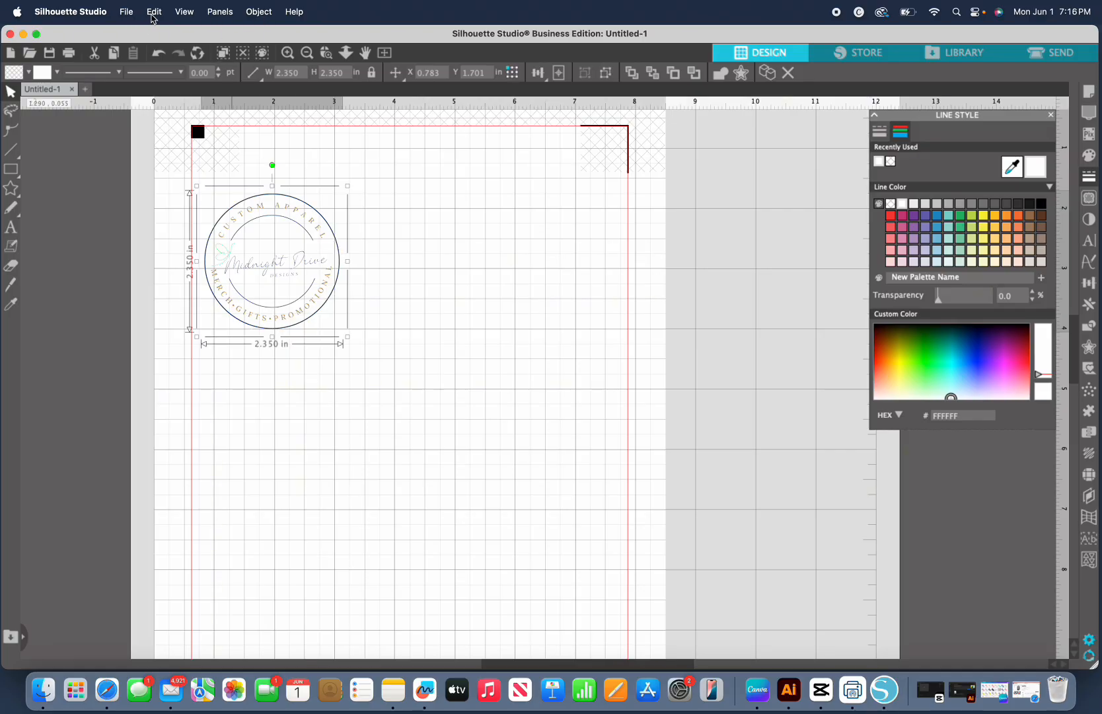
Step: Duplicate the grouped sticker and place the copy near the cut border's upper-right corner, level with the original
left_click(154, 12)
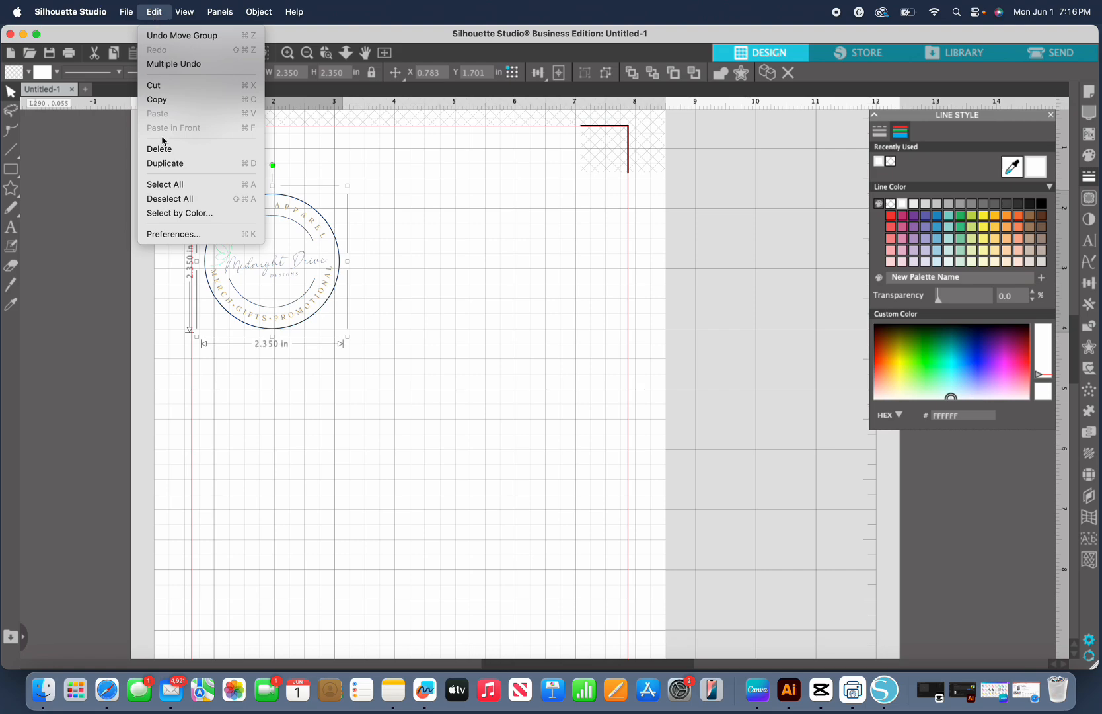
left_click(165, 163)
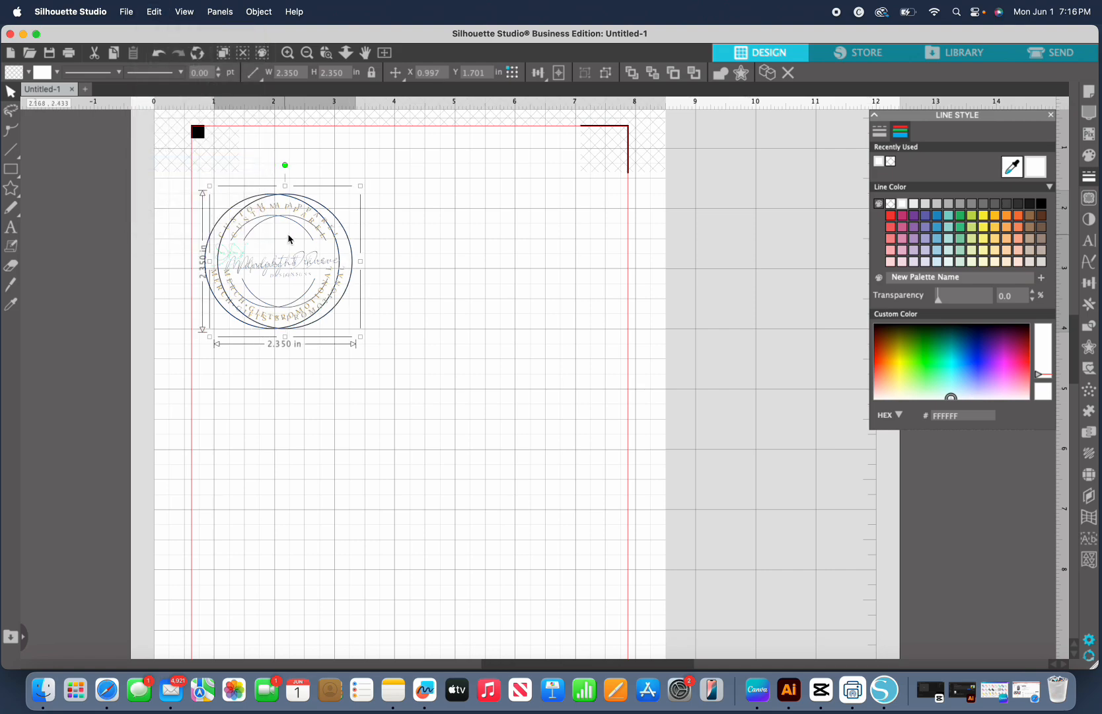
left_click_drag(357, 249, 615, 238)
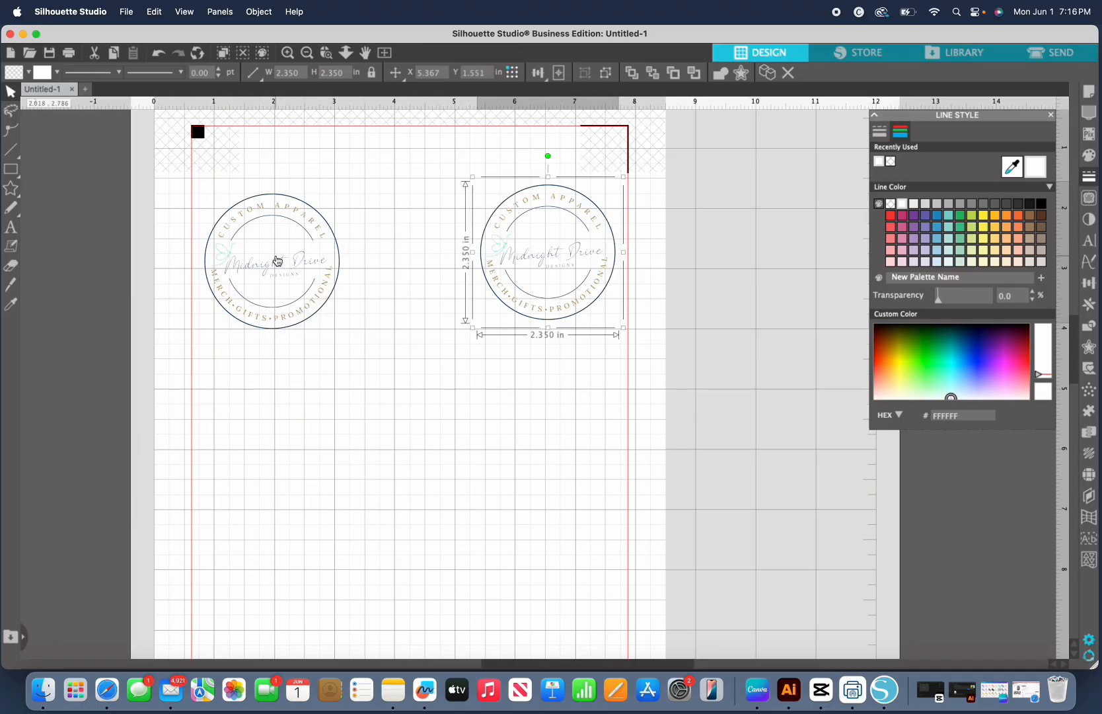
left_click(545, 231)
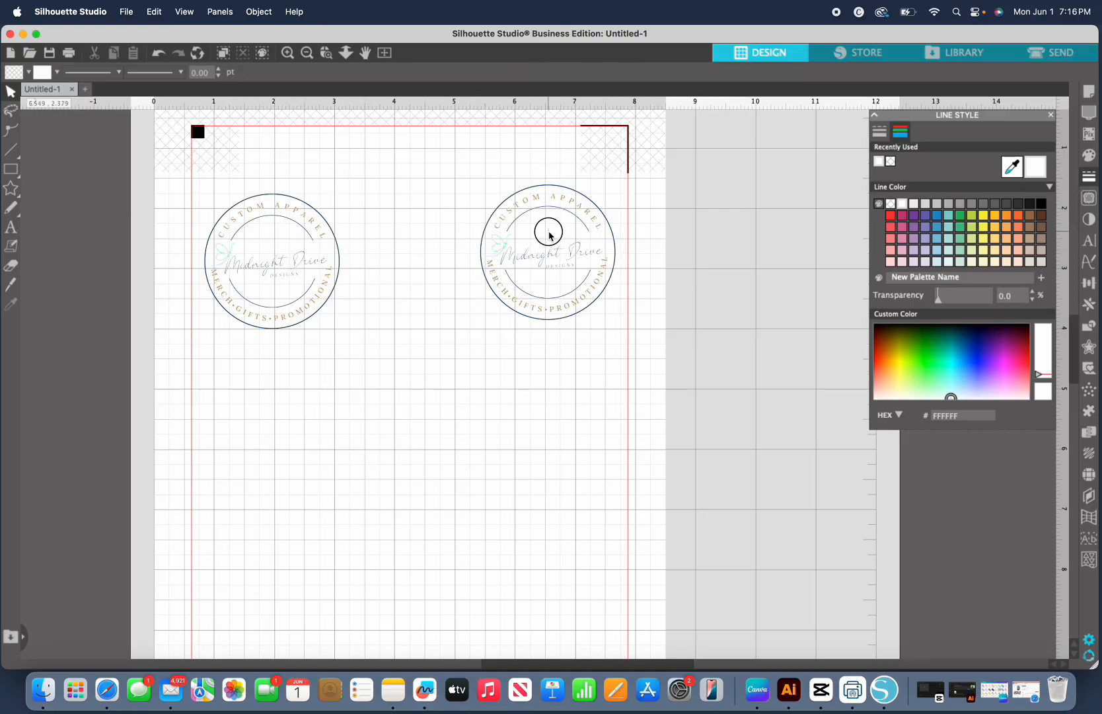
left_click(552, 257)
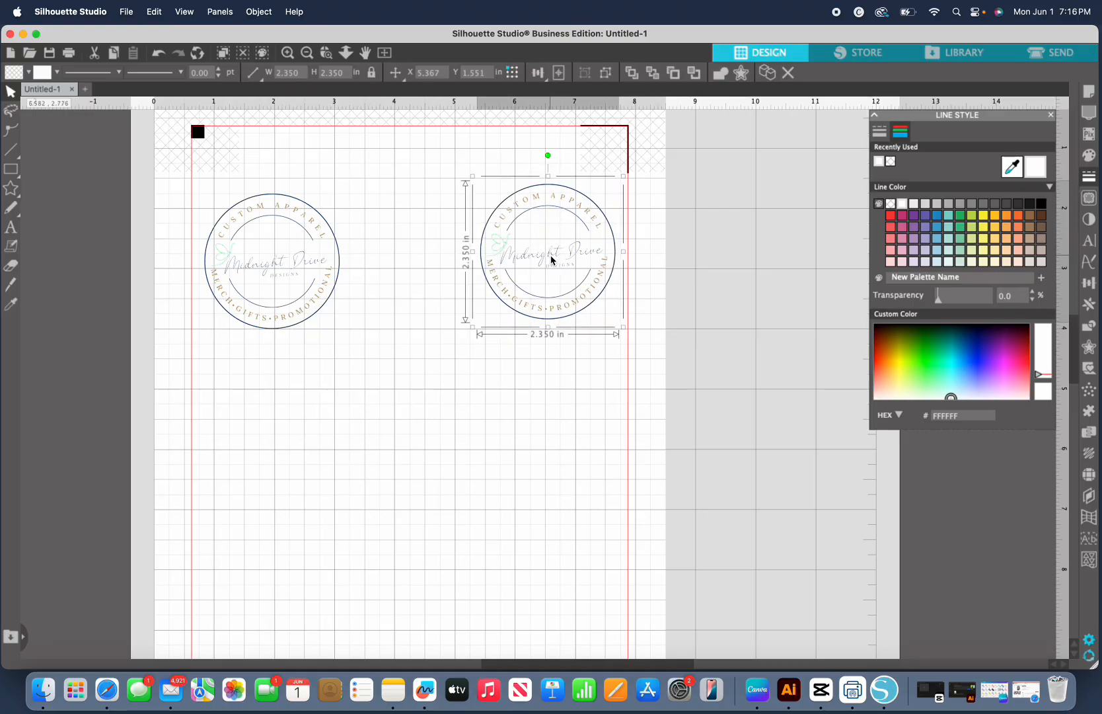
left_click_drag(551, 258, 553, 268)
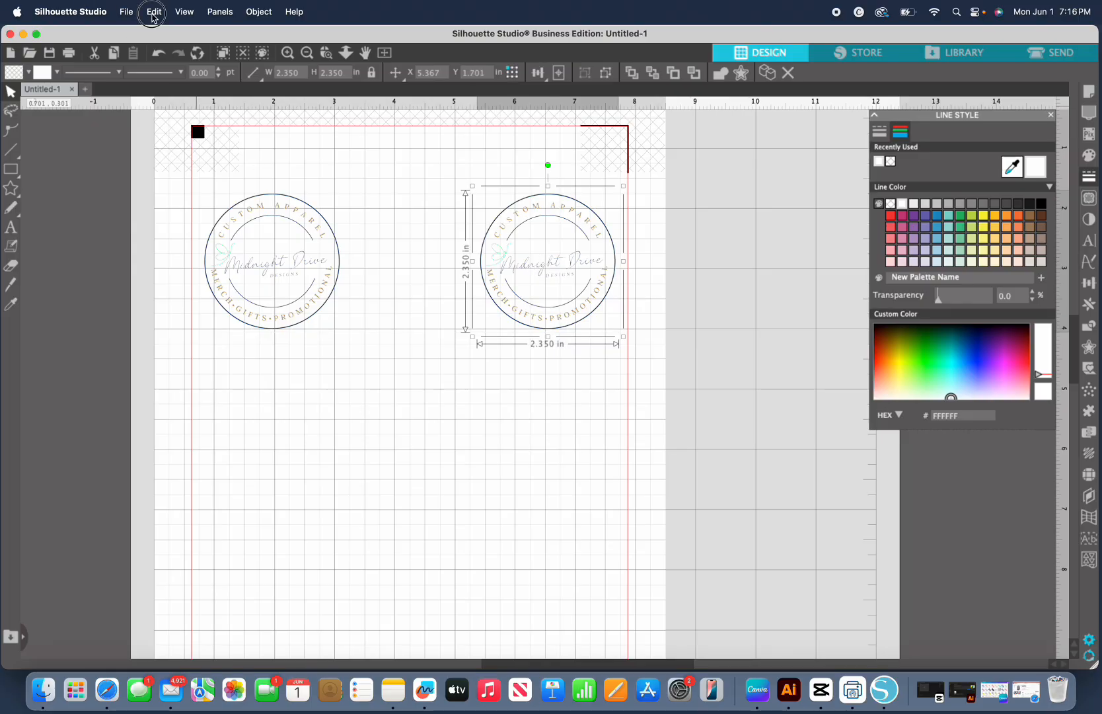
Step: Duplicate the upper-right sticker and move one of the two between and below the top stickers, forming a staggered layout
left_click(154, 12)
left_click(170, 163)
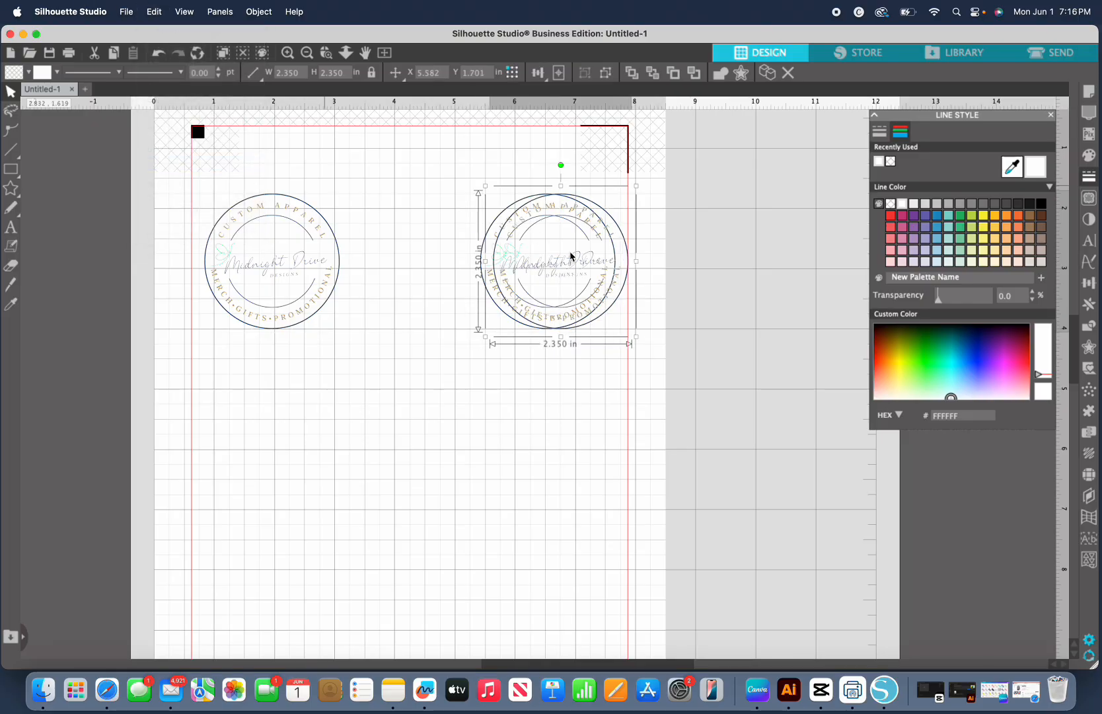
left_click(523, 311)
left_click(523, 314)
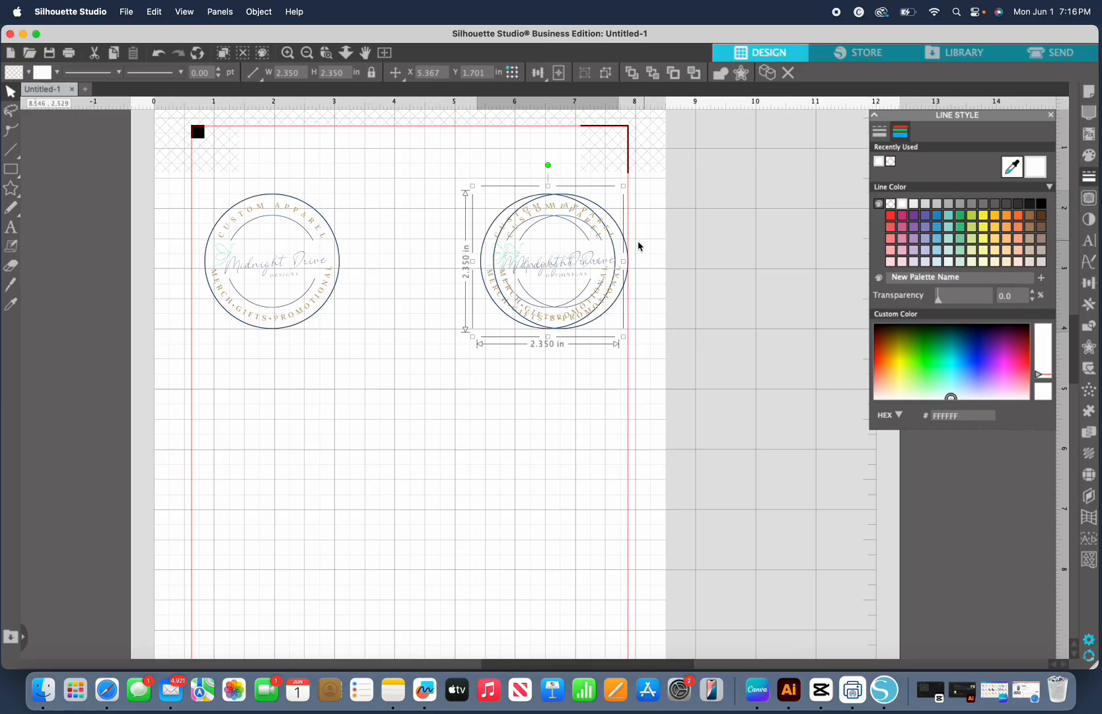
left_click_drag(625, 246, 475, 343)
left_click(475, 344)
Step: Duplicate all three stickers together and move the copies straight down, aligned under the originals
key("super+a")
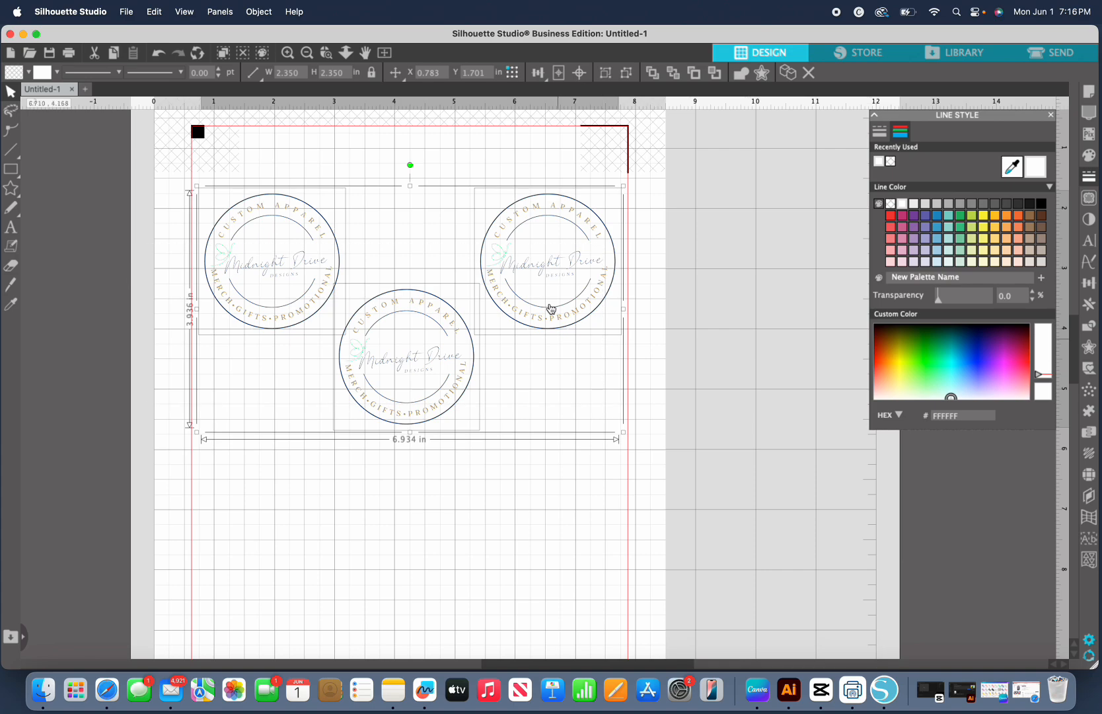
left_click(154, 11)
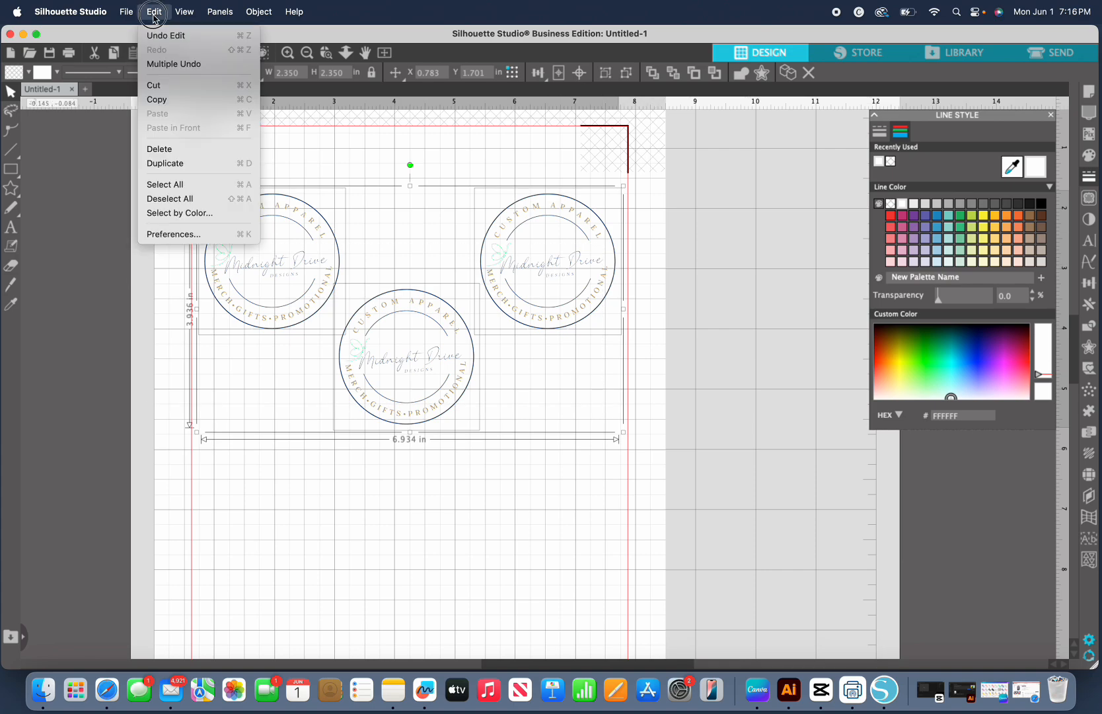
left_click(174, 164)
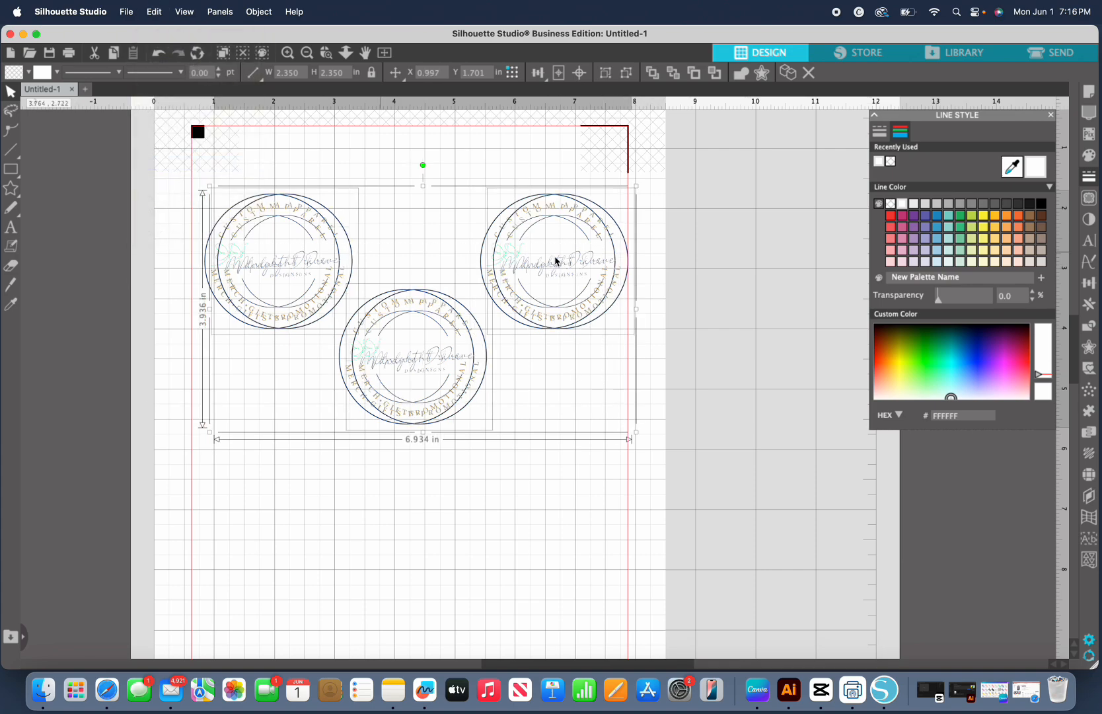
left_click_drag(555, 256, 534, 466)
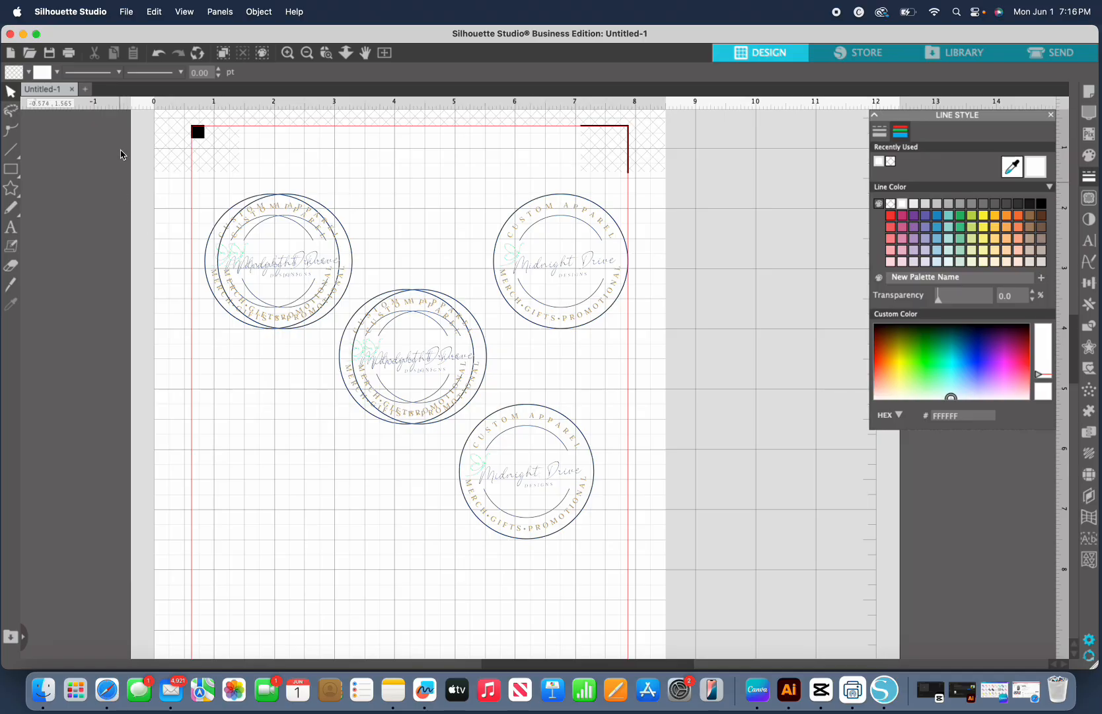
left_click(158, 52)
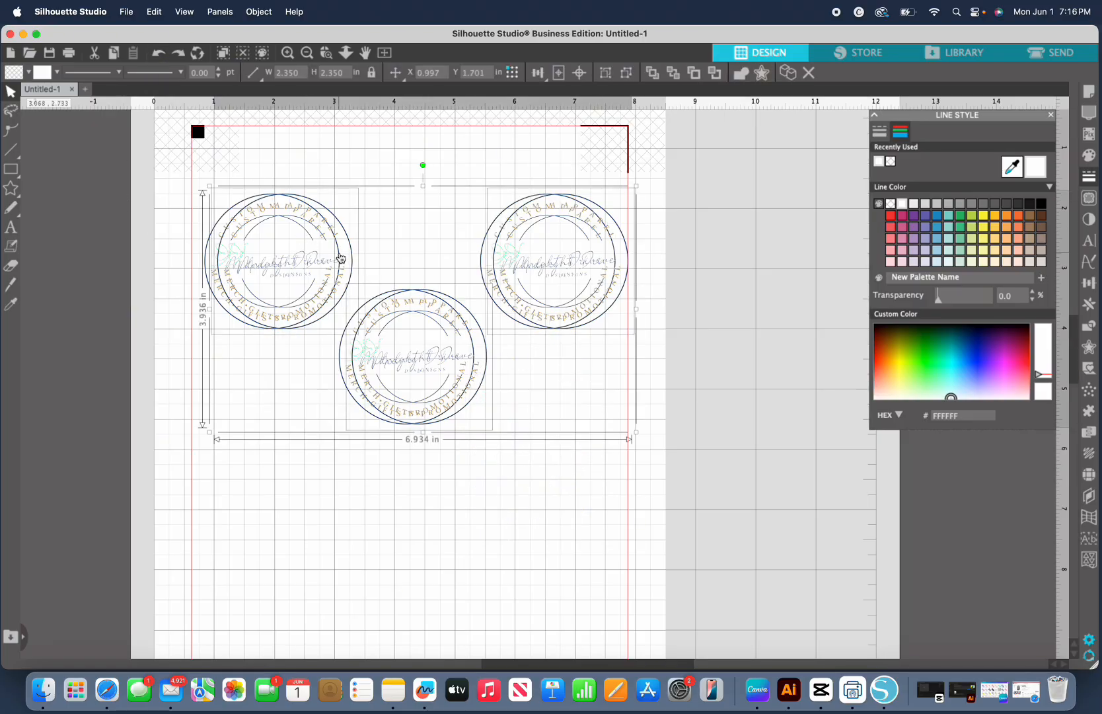
left_click_drag(351, 253, 340, 428)
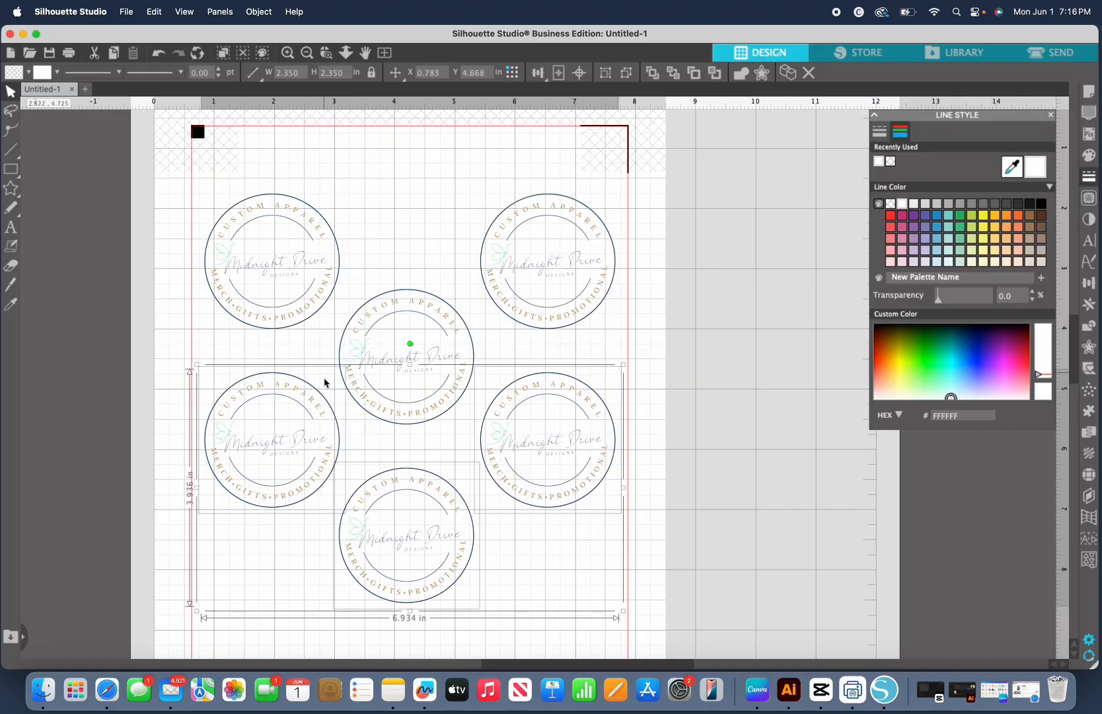
Step: Duplicate the lower pair of outer stickers and place the two copies beneath them, inside the bottom of the cut border
scroll(688, 354, "down", 5)
left_click(687, 354)
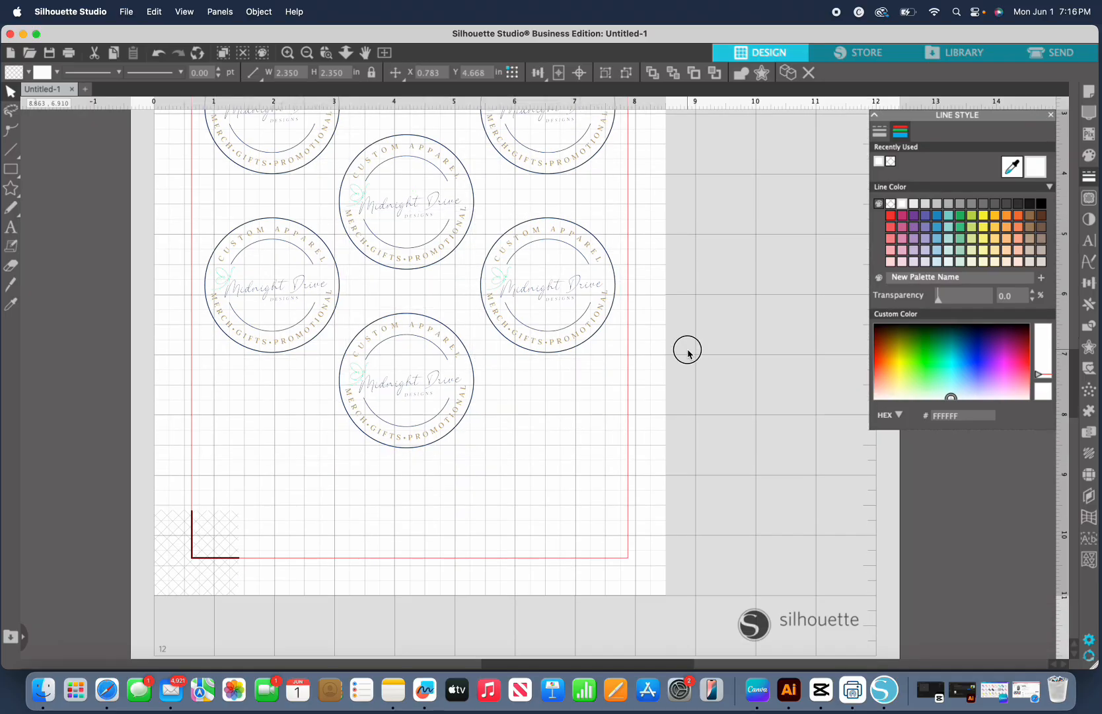
left_click_drag(147, 290, 615, 286)
left_click(154, 12)
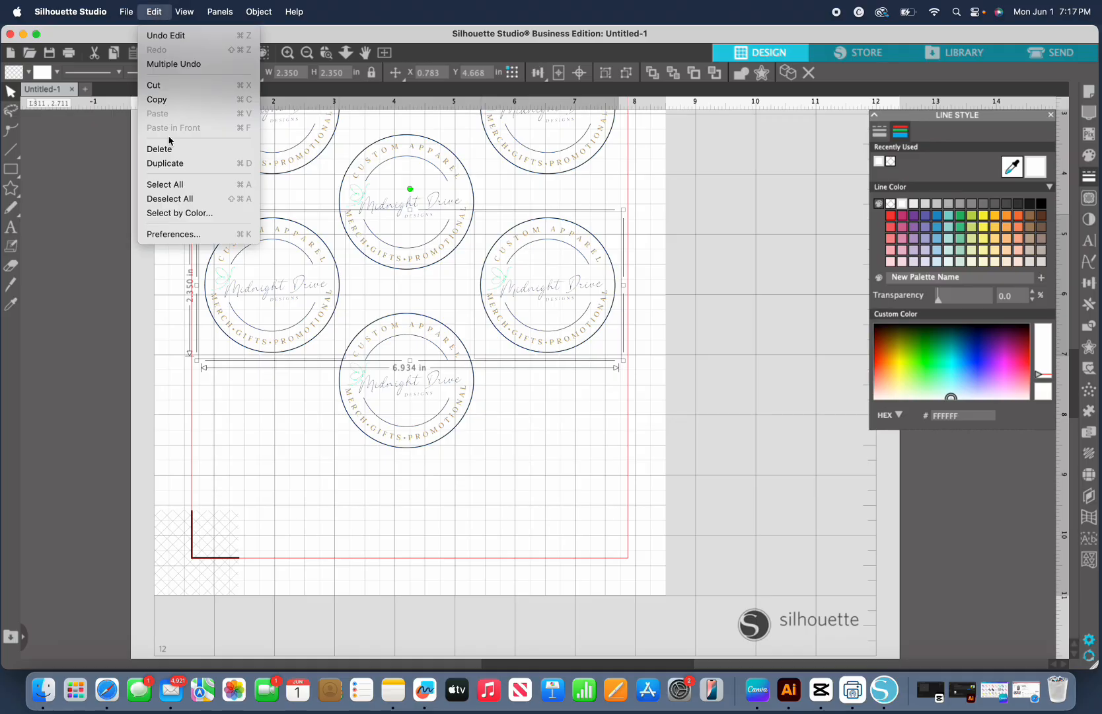
left_click(166, 163)
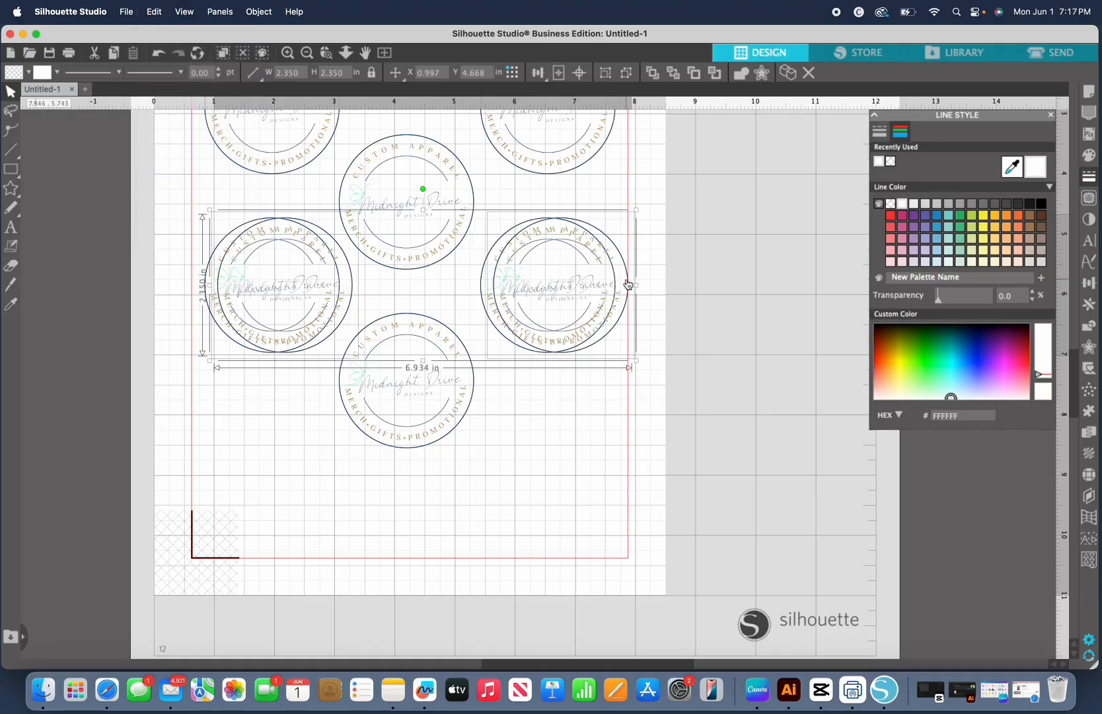
left_click_drag(629, 284, 607, 435)
left_click(726, 415)
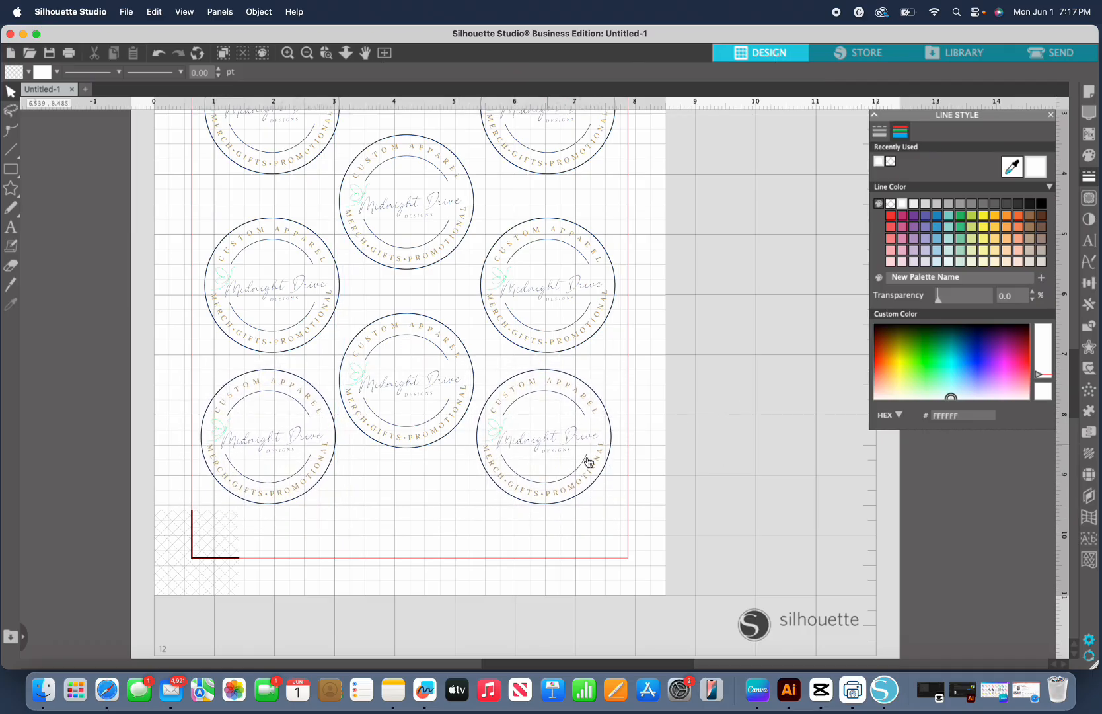
Step: Align the two bottom outer stickers with the columns above and shift the lower middle sticker slightly right to avoid overlaps
left_click(566, 453)
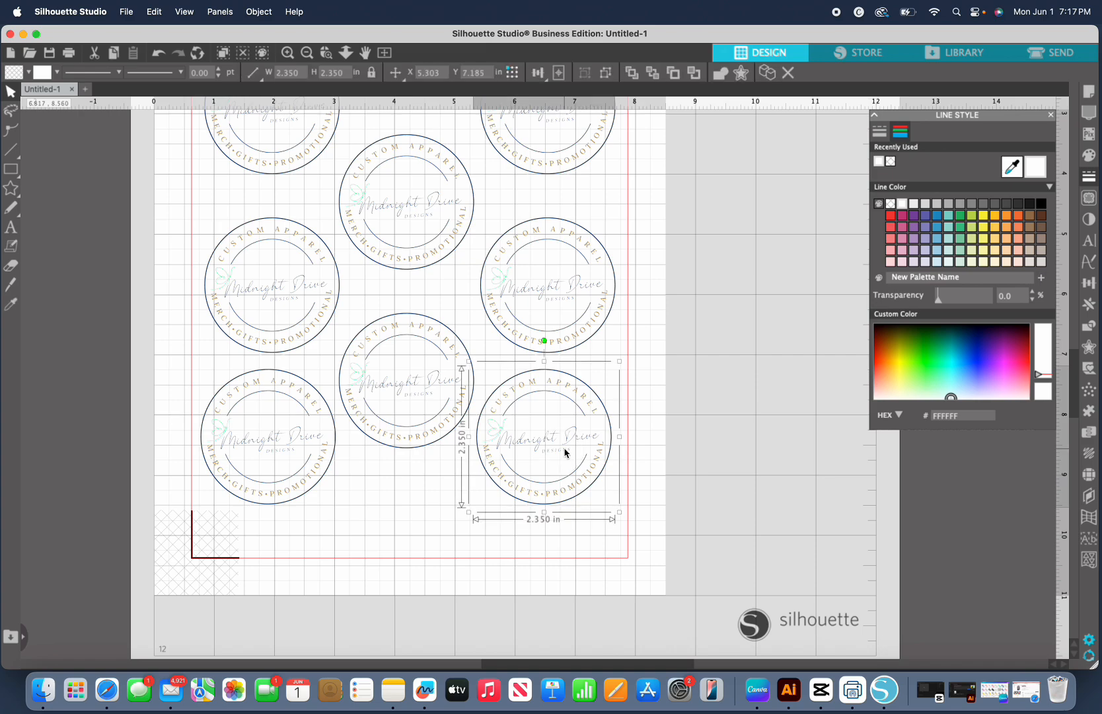
left_click_drag(566, 453, 570, 467)
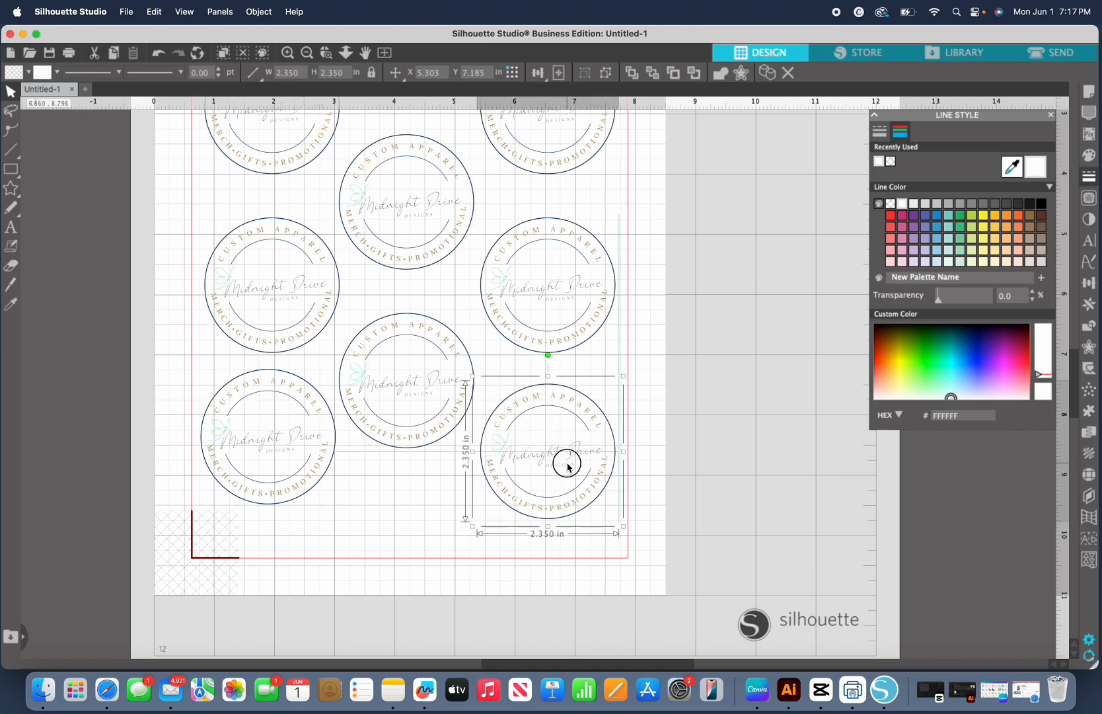
left_click_drag(423, 383, 433, 383)
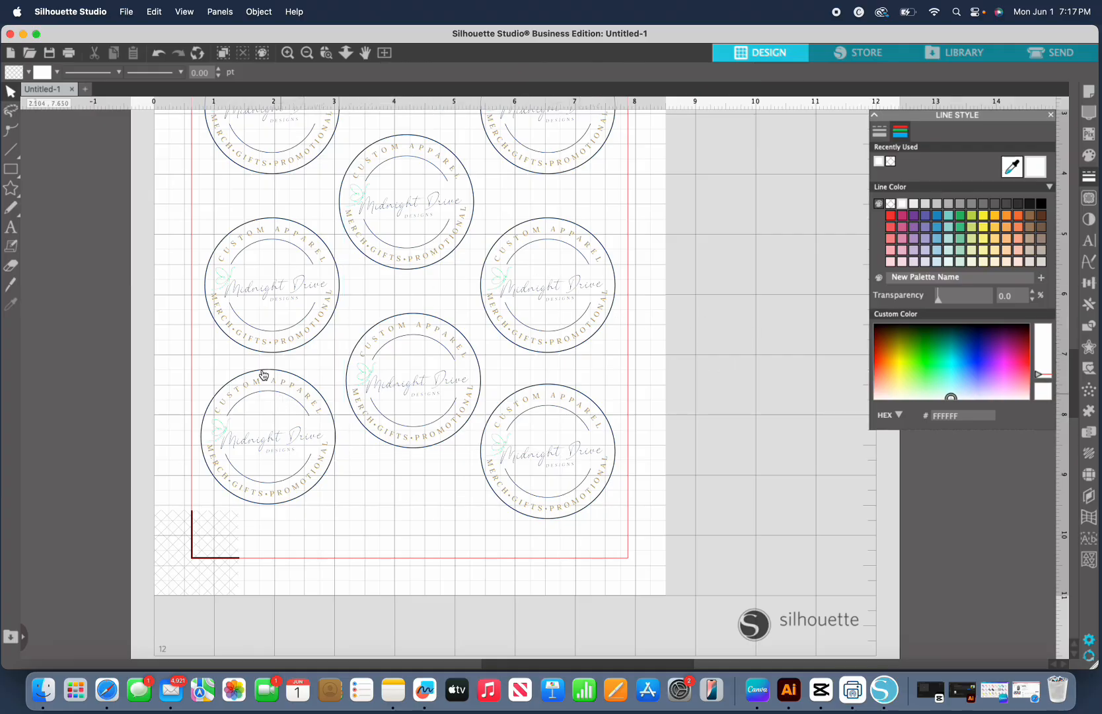
left_click_drag(282, 441, 288, 440)
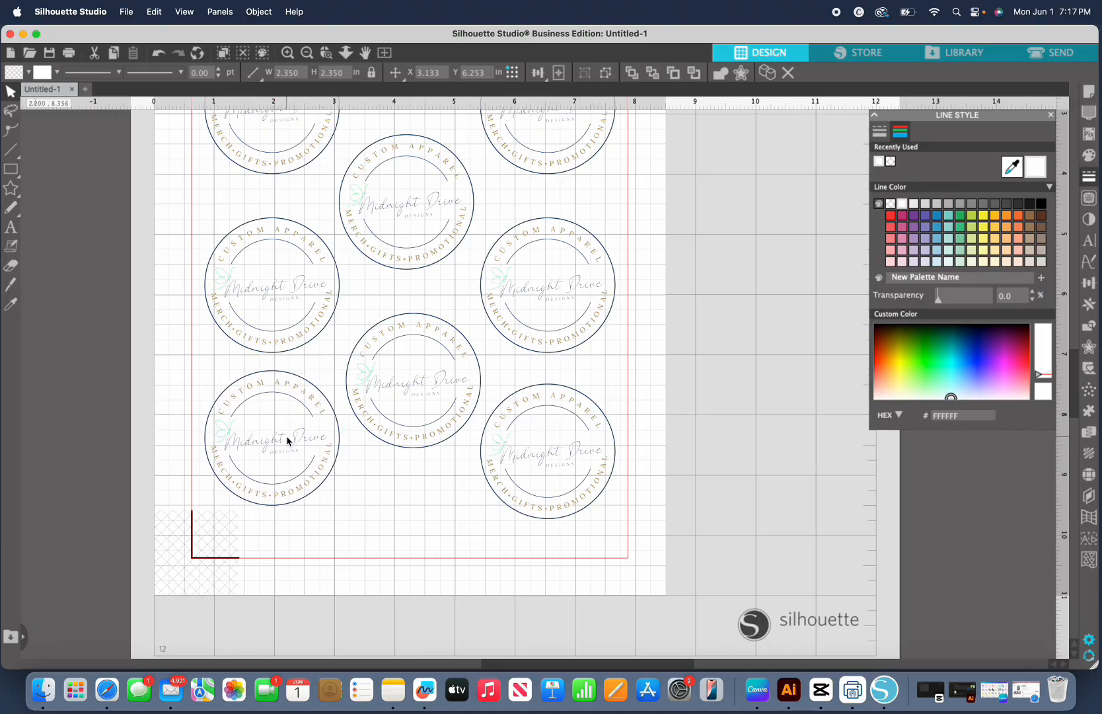
Step: Move all eight stickers slightly up the page and nudge the two outer middle-row stickers up to even out the spacing
scroll(677, 352, "down", 1)
scroll(677, 352, "up", 5)
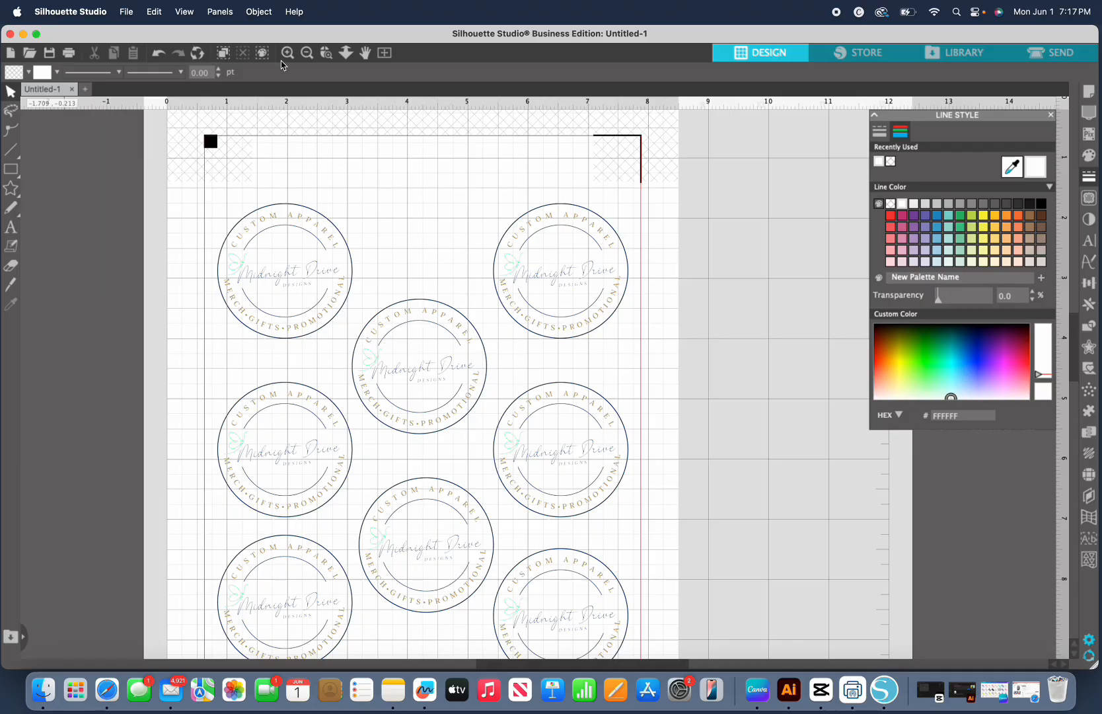
left_click(306, 53)
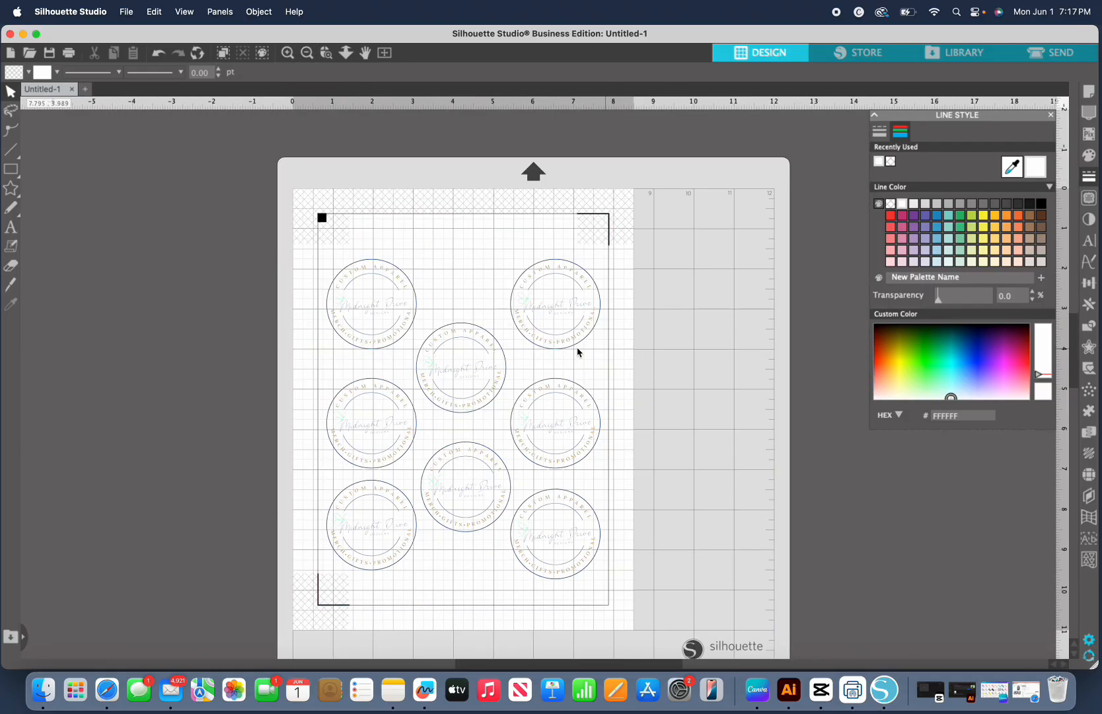
left_click_drag(290, 298, 570, 526)
left_click(689, 449)
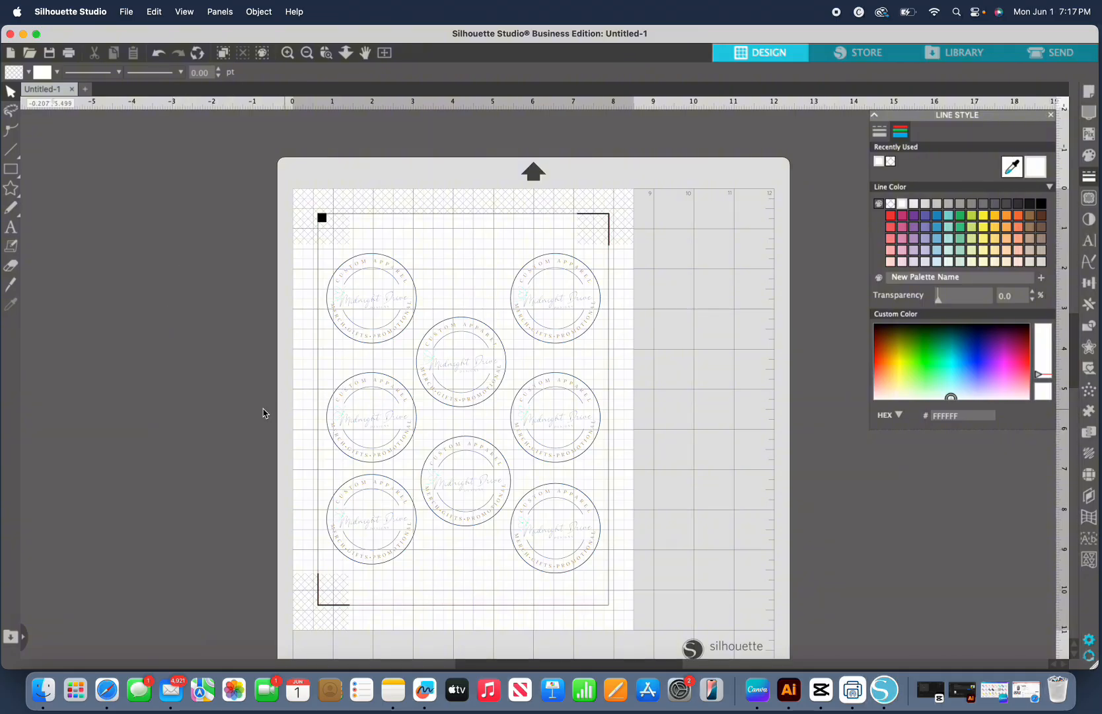
left_click_drag(362, 418, 365, 410)
left_click_drag(551, 419, 549, 412)
left_click(529, 398)
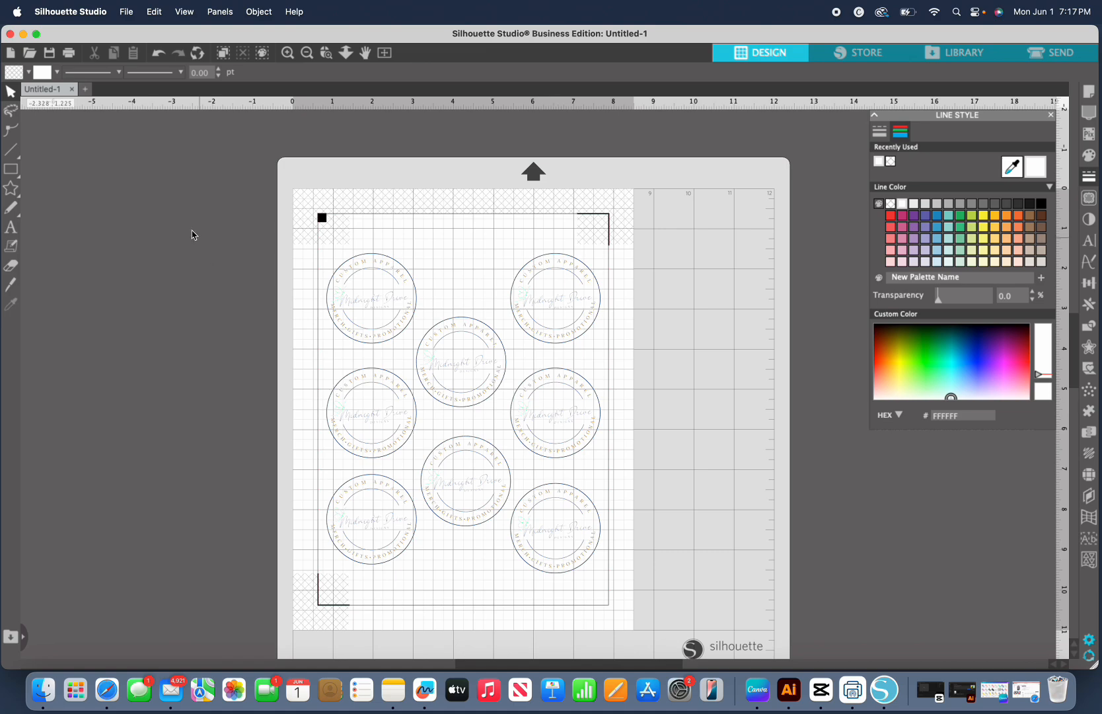
Step: Preview the sticker sheet for printing and open the print settings with the Rollo X1040 as the printer
left_click(69, 56)
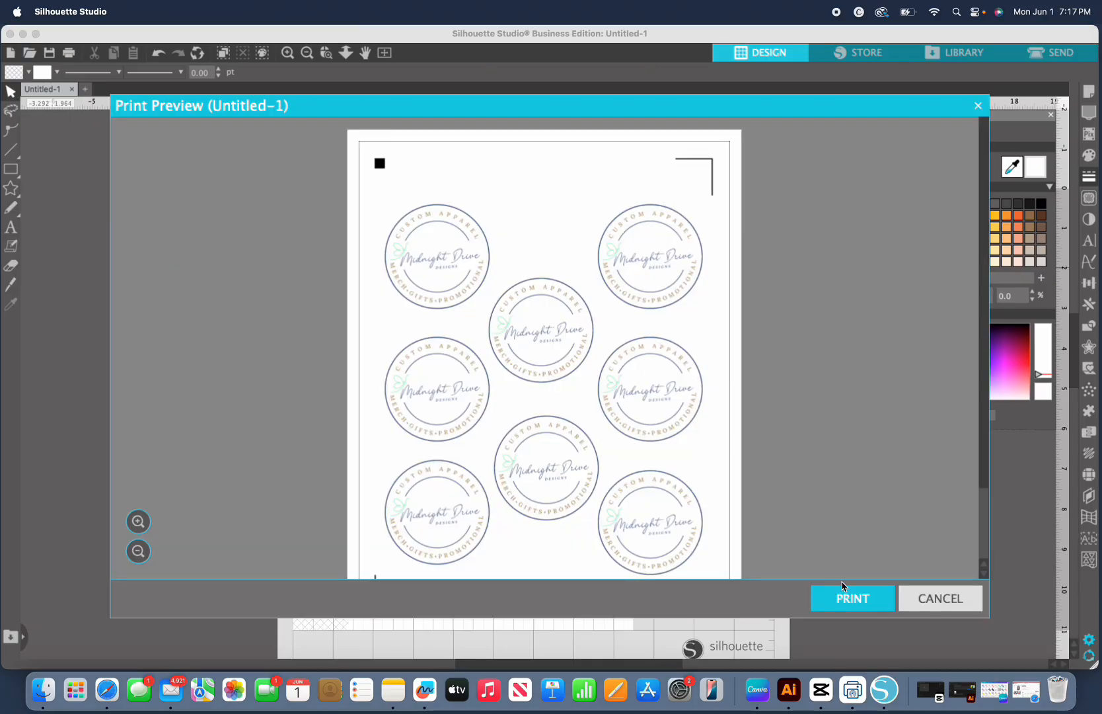
left_click(853, 598)
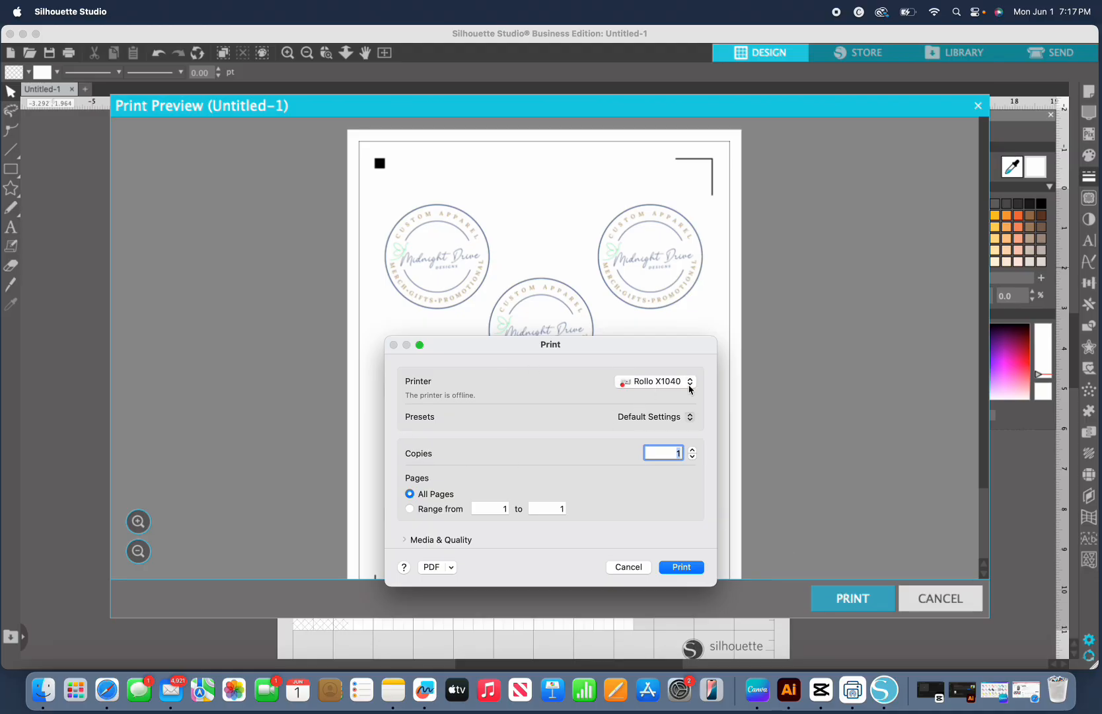
left_click(691, 383)
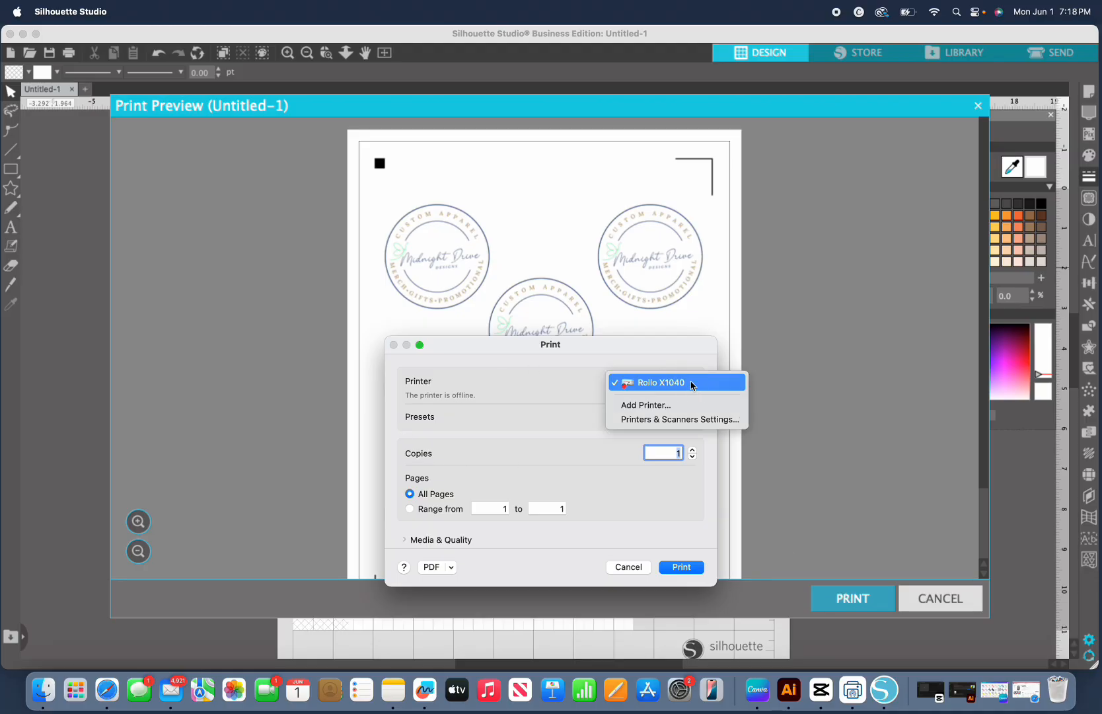
left_click(690, 383)
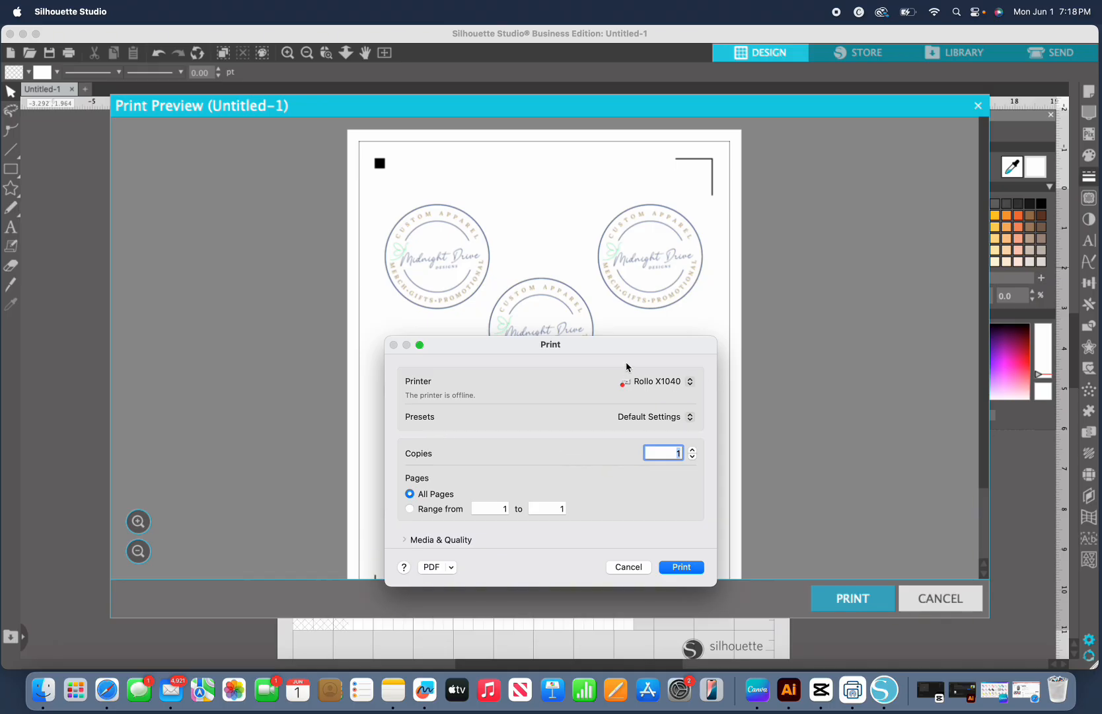
Step: Set the print quality to Best, and leave the print settings and preview without printing
scroll(661, 503, "down", 5)
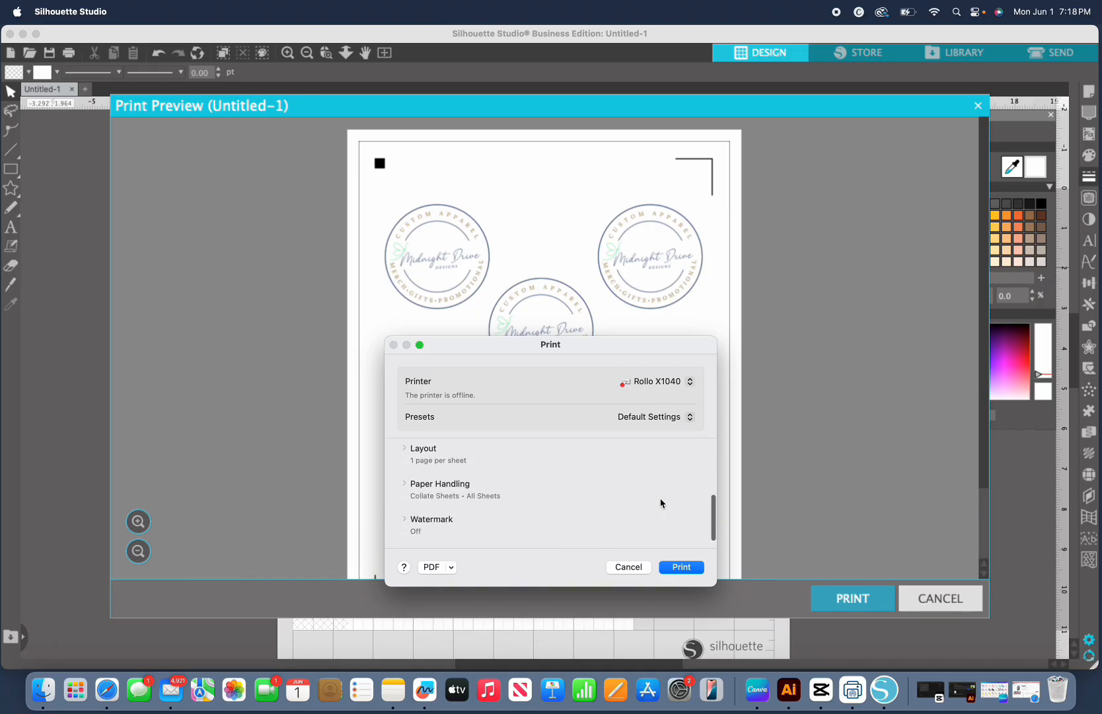
scroll(659, 502, "up", 3)
left_click(434, 483)
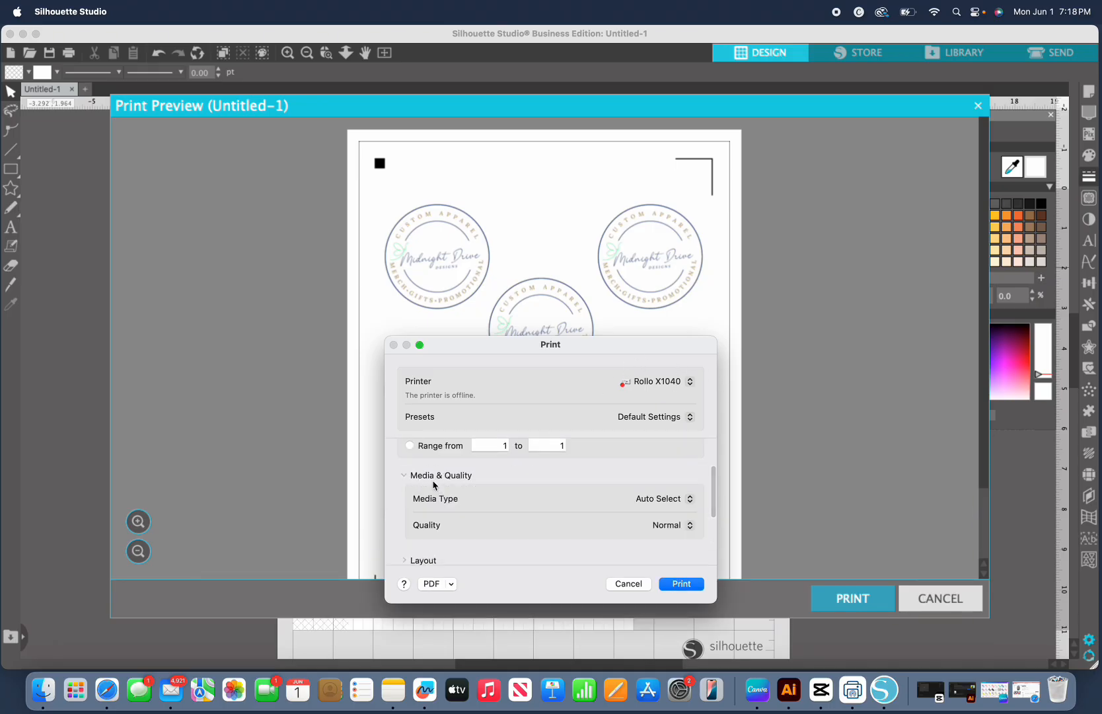
left_click(694, 529)
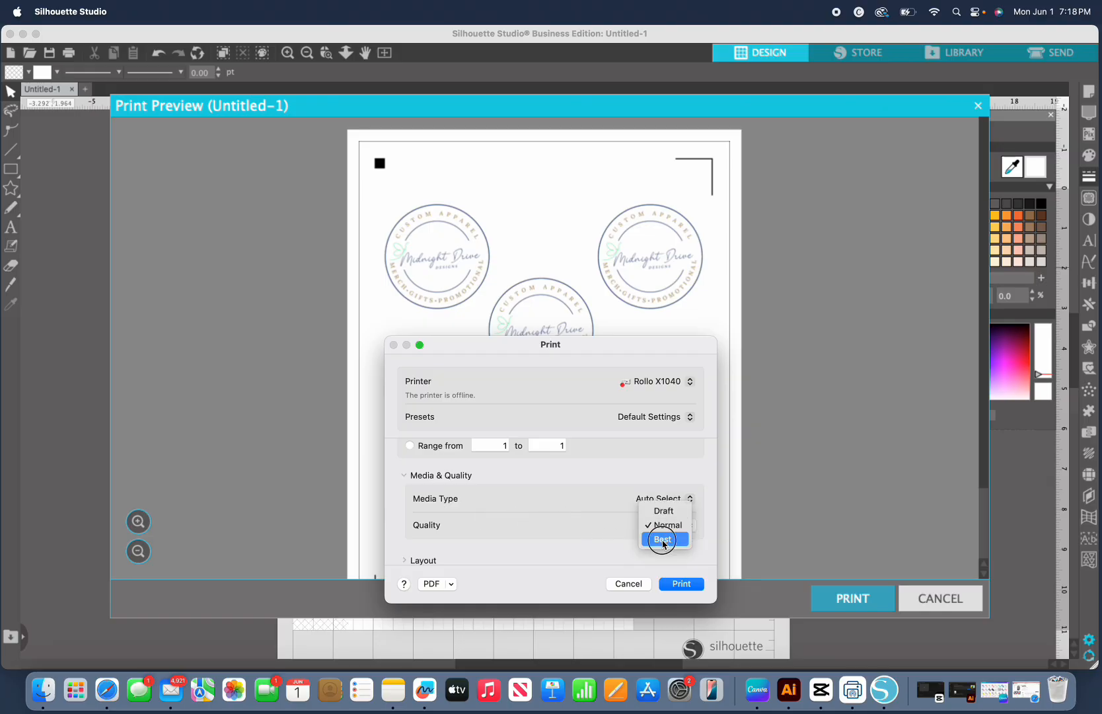
left_click(663, 540)
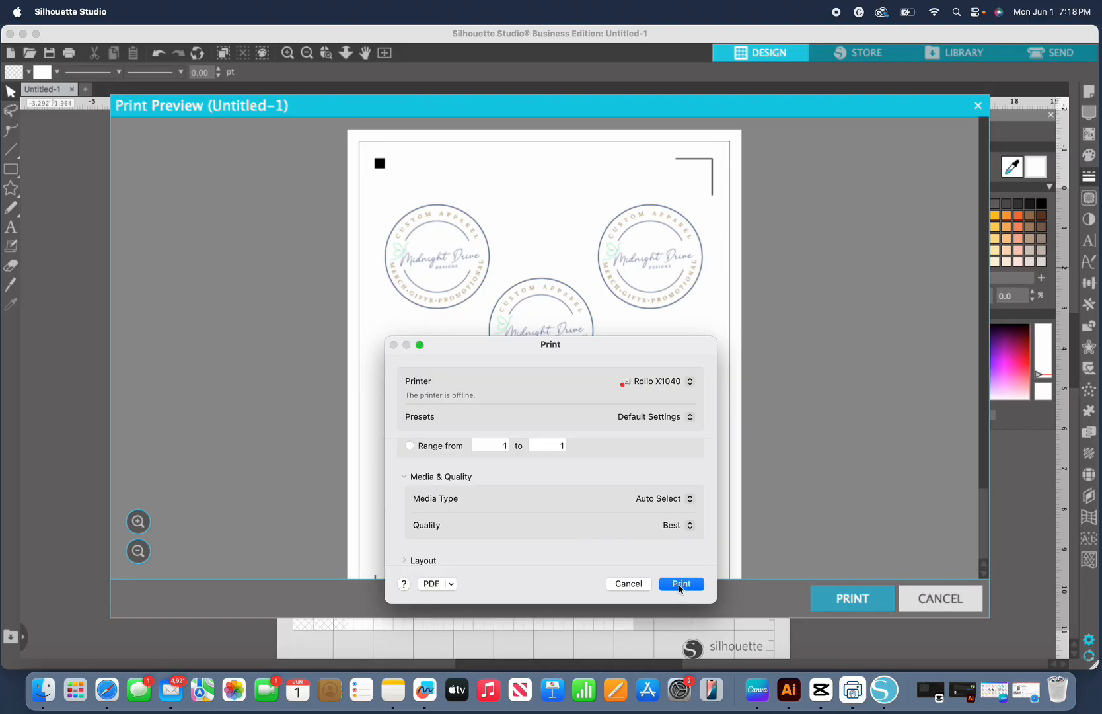
left_click(629, 584)
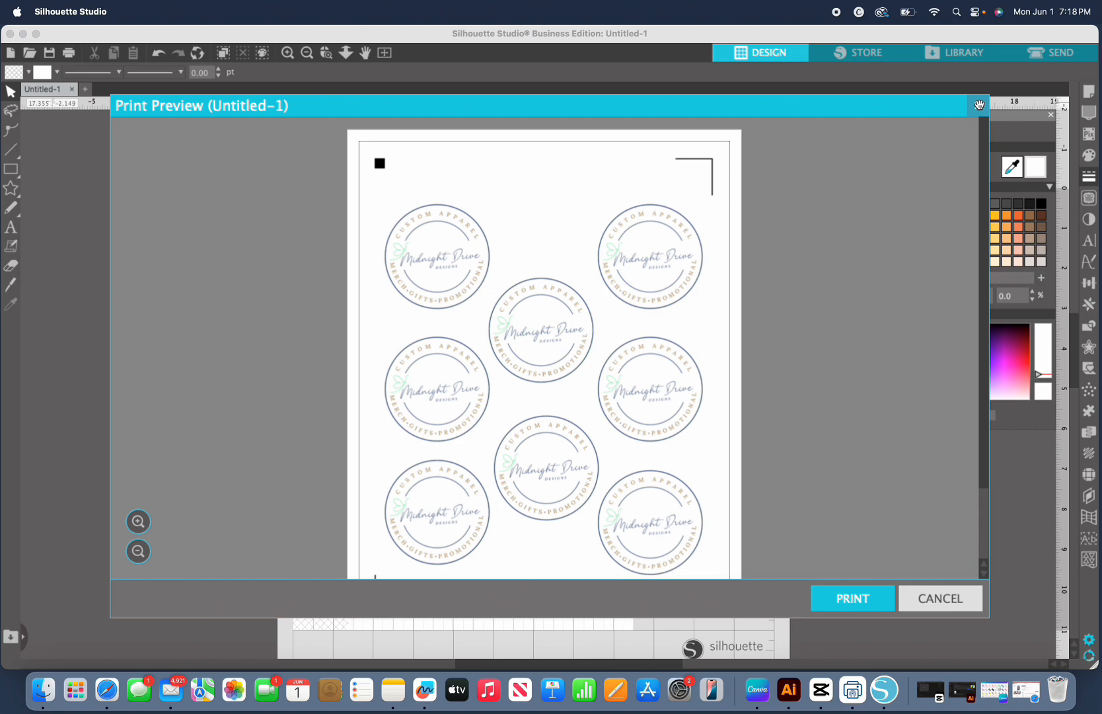
left_click(978, 106)
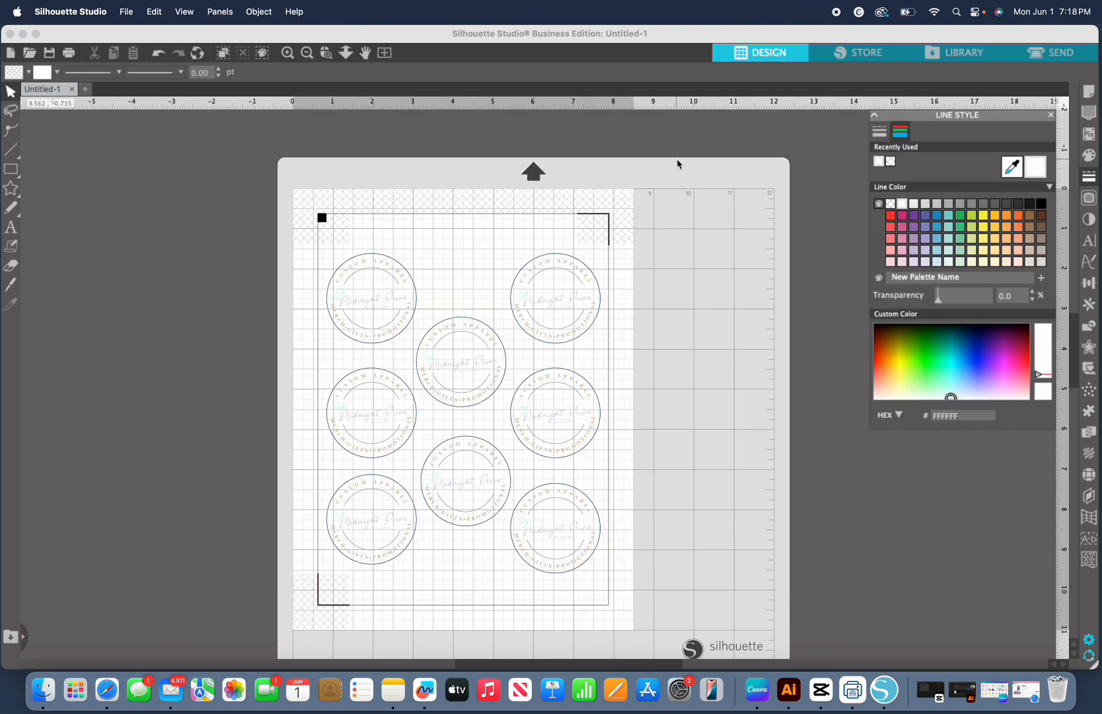